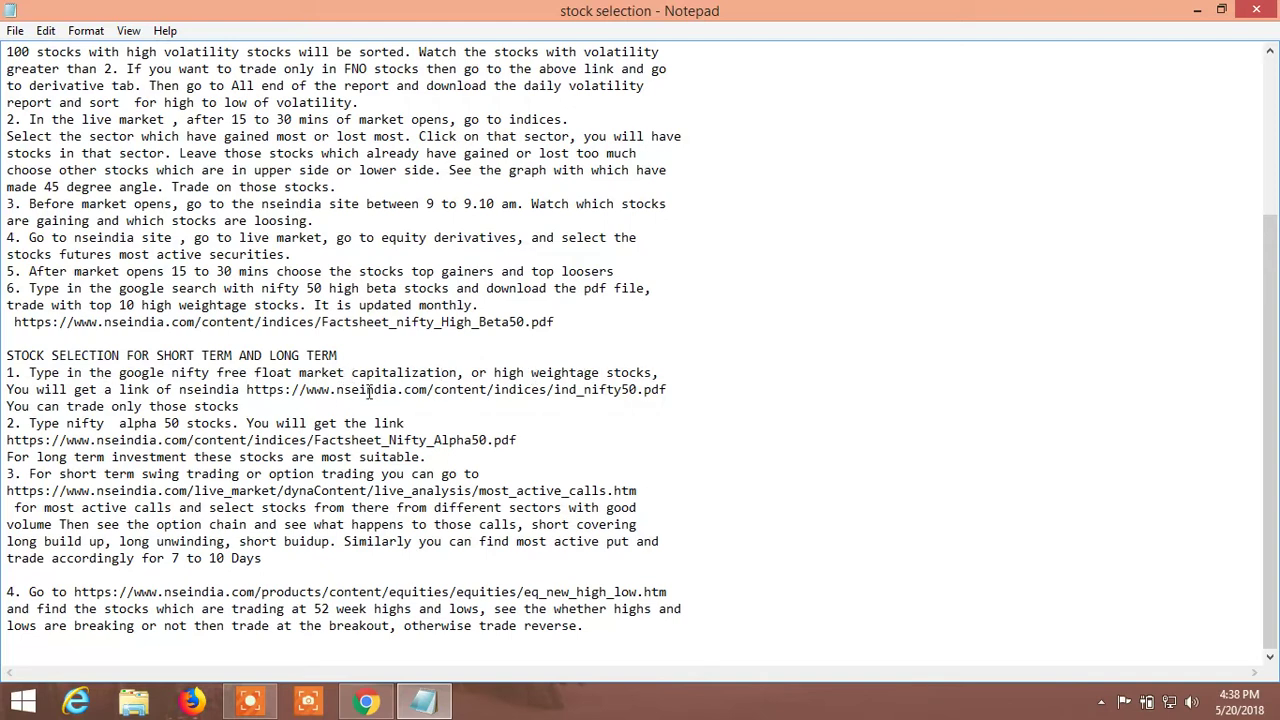
Step: Review the NSE links for Nifty 50, Alpha 50, most active calls and 52-week highs and lows in the stock selection notes
left_click_drag(247, 389, 670, 390)
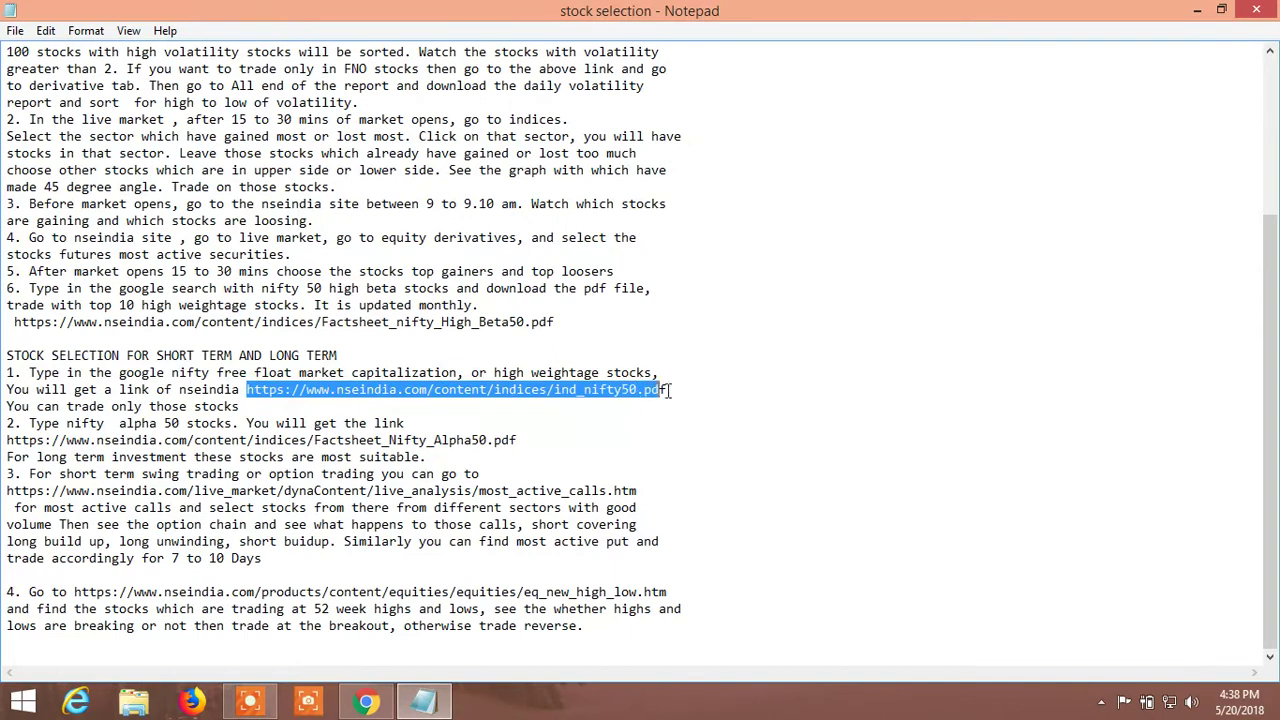
left_click(547, 445)
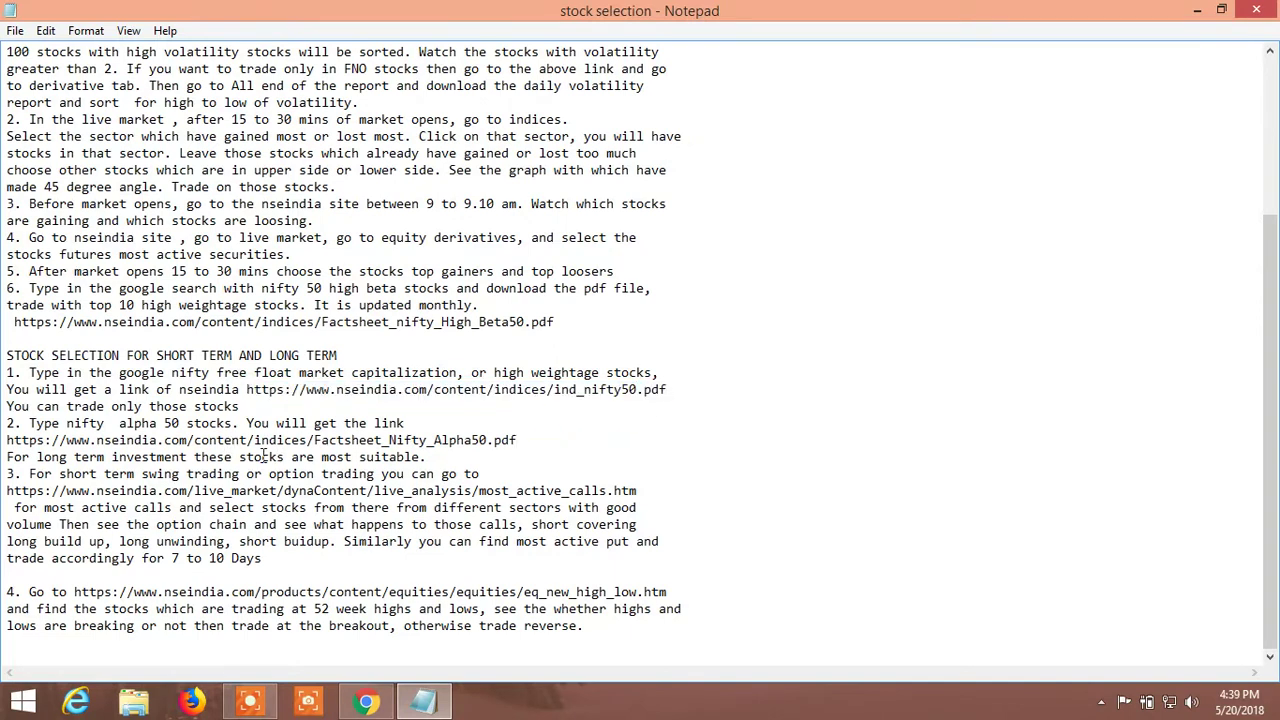
left_click_drag(7, 440, 539, 443)
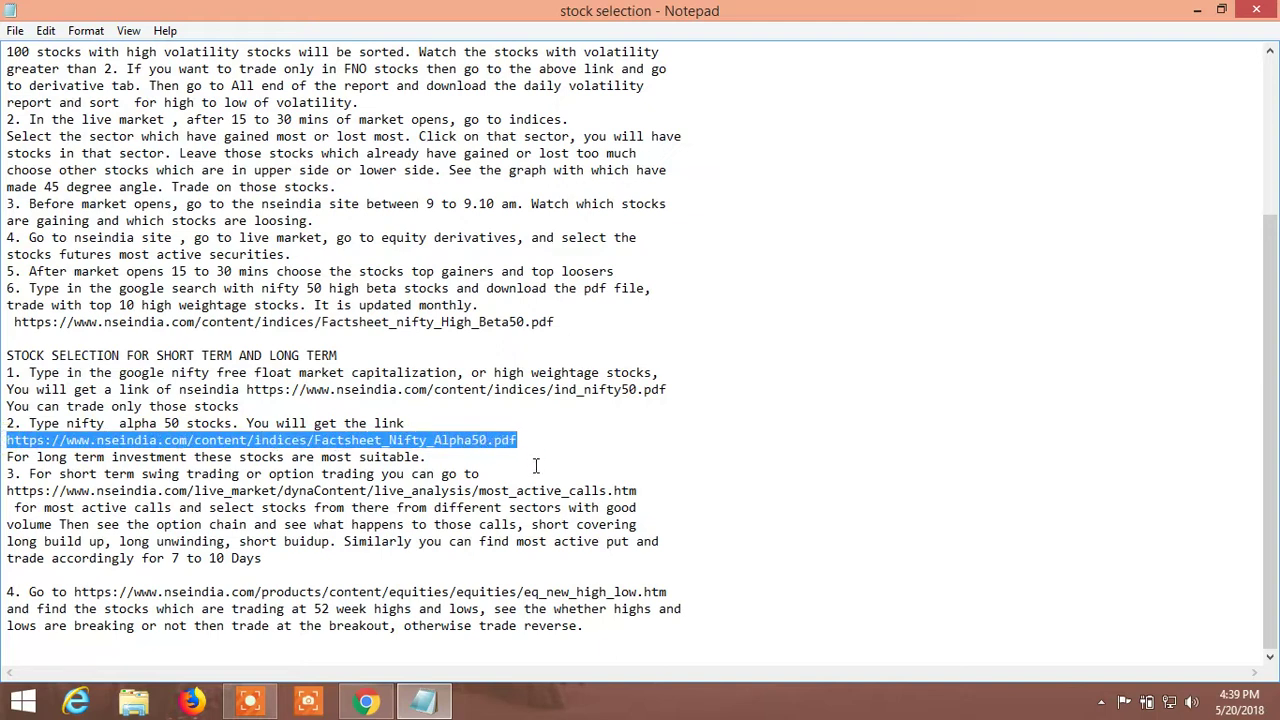
left_click(535, 466)
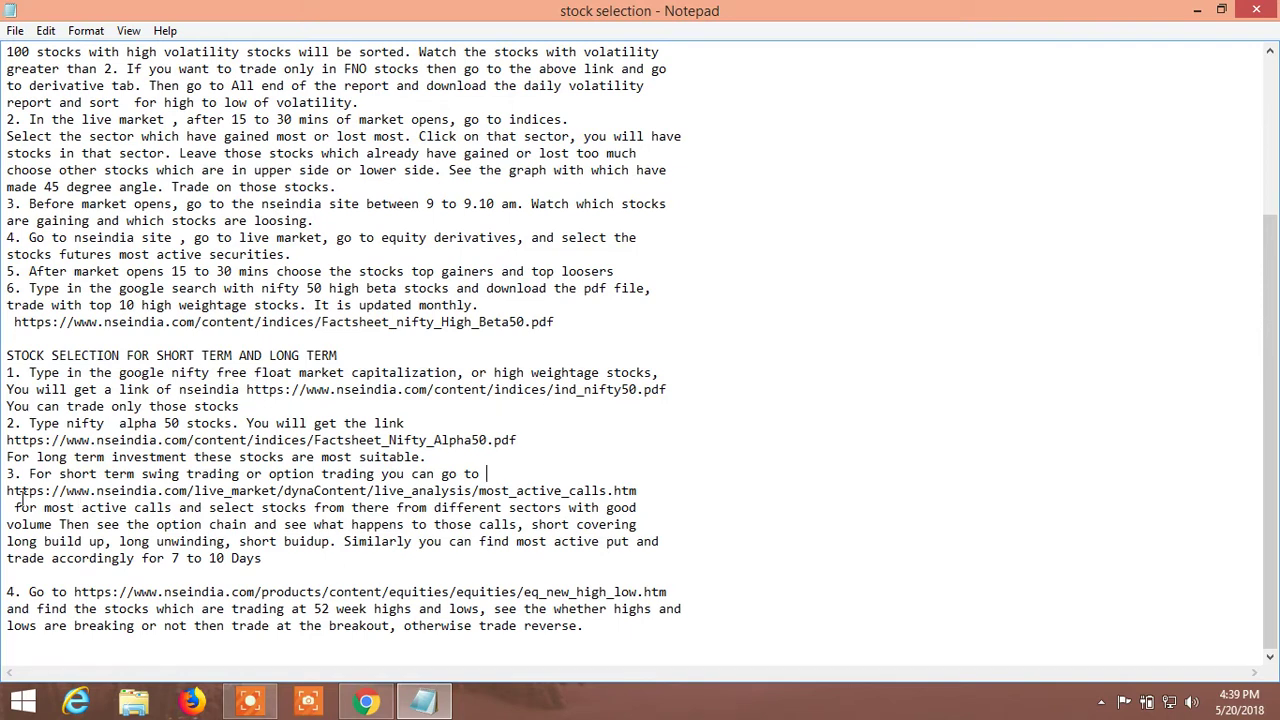
left_click_drag(7, 490, 638, 491)
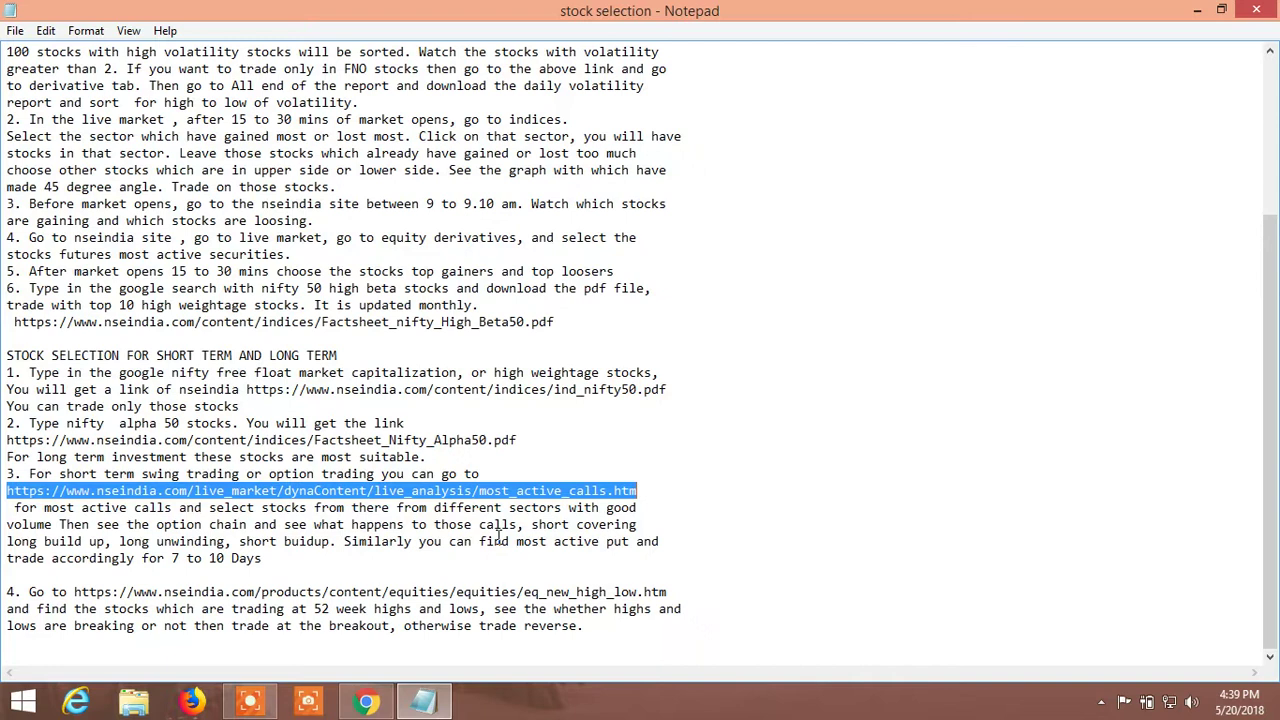
left_click(414, 555)
left_click_drag(28, 594, 678, 596)
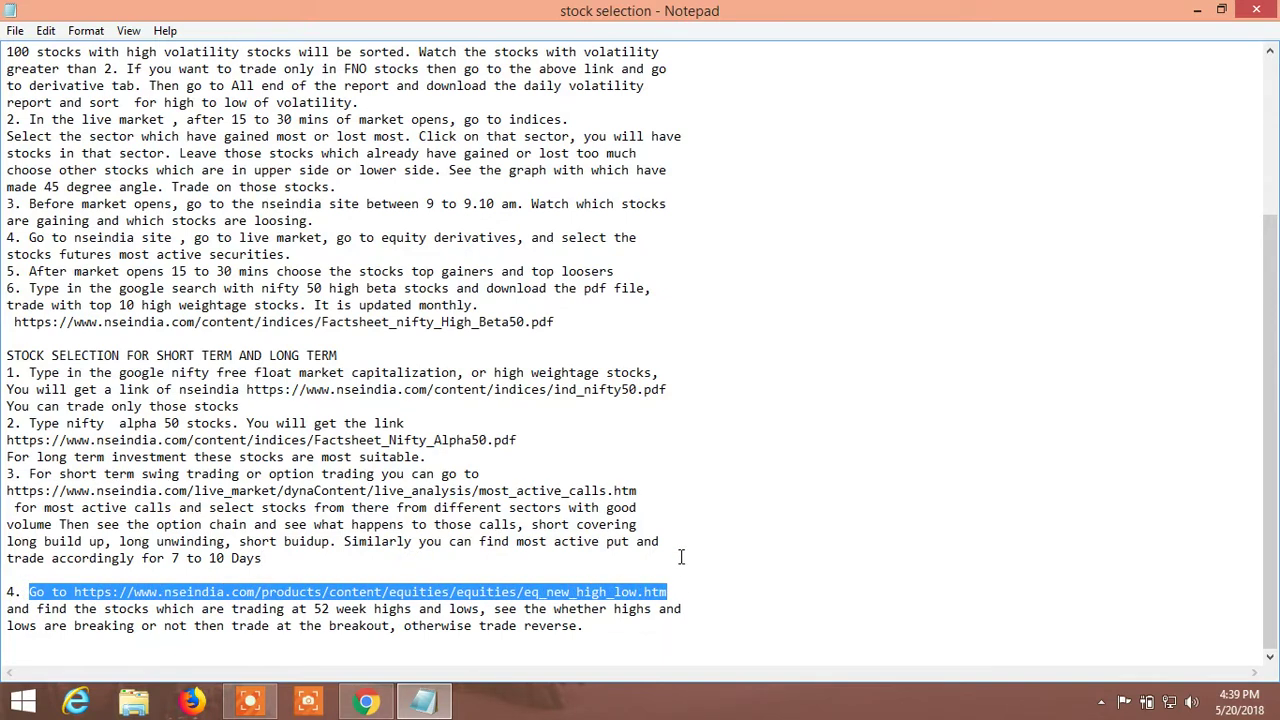
left_click(682, 558)
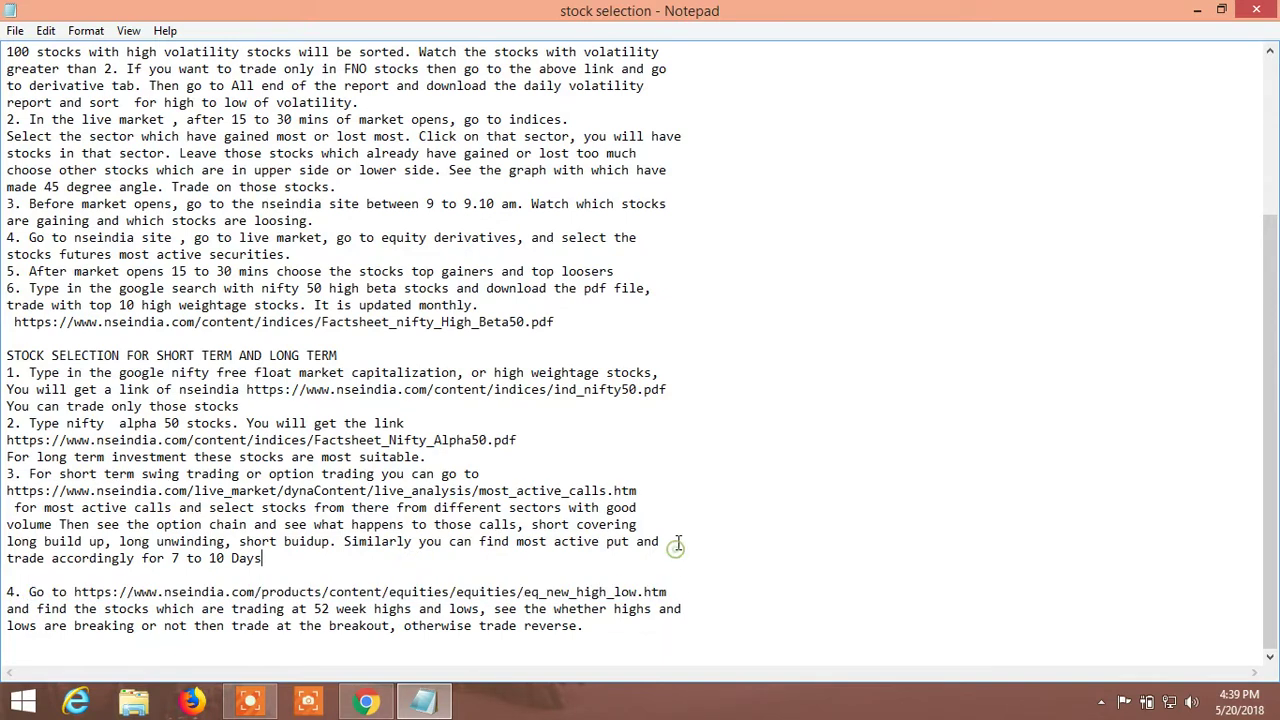
Step: Switch to Chrome, download the equities Daily Volatility (CSV) from the NSE all daily reports page, and open it in Excel
left_click(1220, 11)
left_click(385, 706)
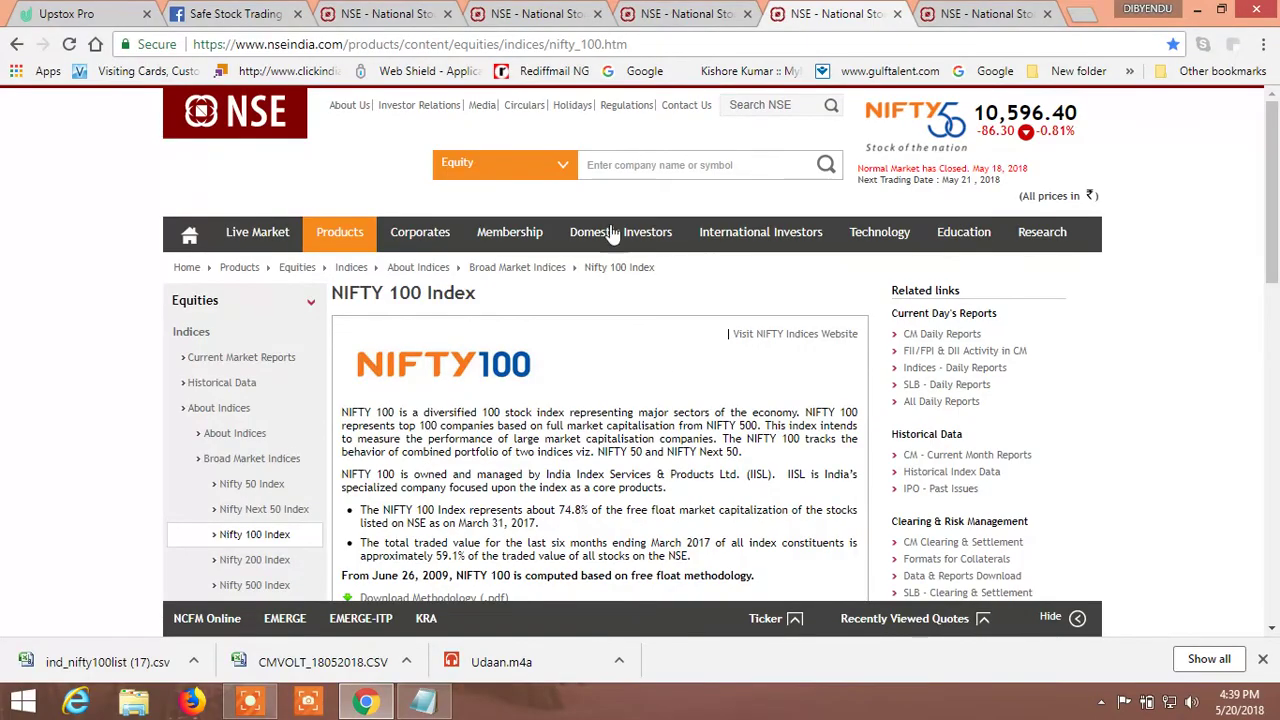
left_click(390, 14)
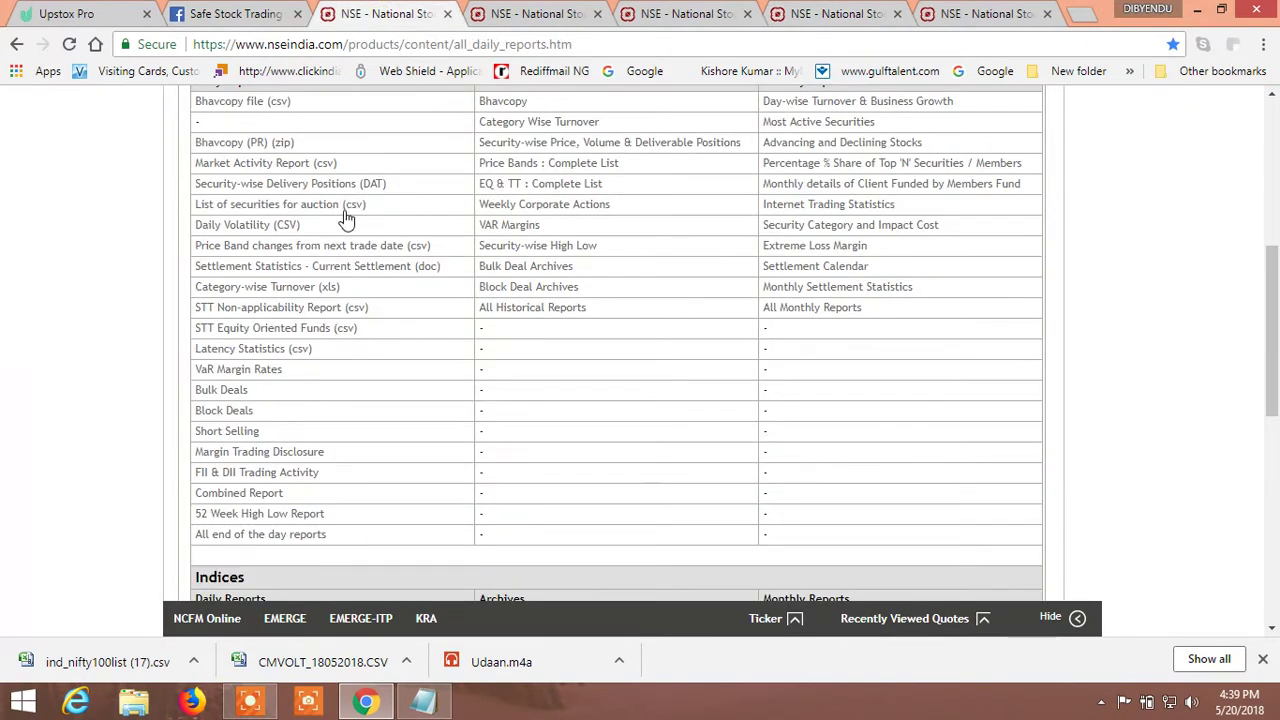
scroll(297, 242, "up", 2)
scroll(296, 268, "down", 2)
scroll(294, 271, "down", 2)
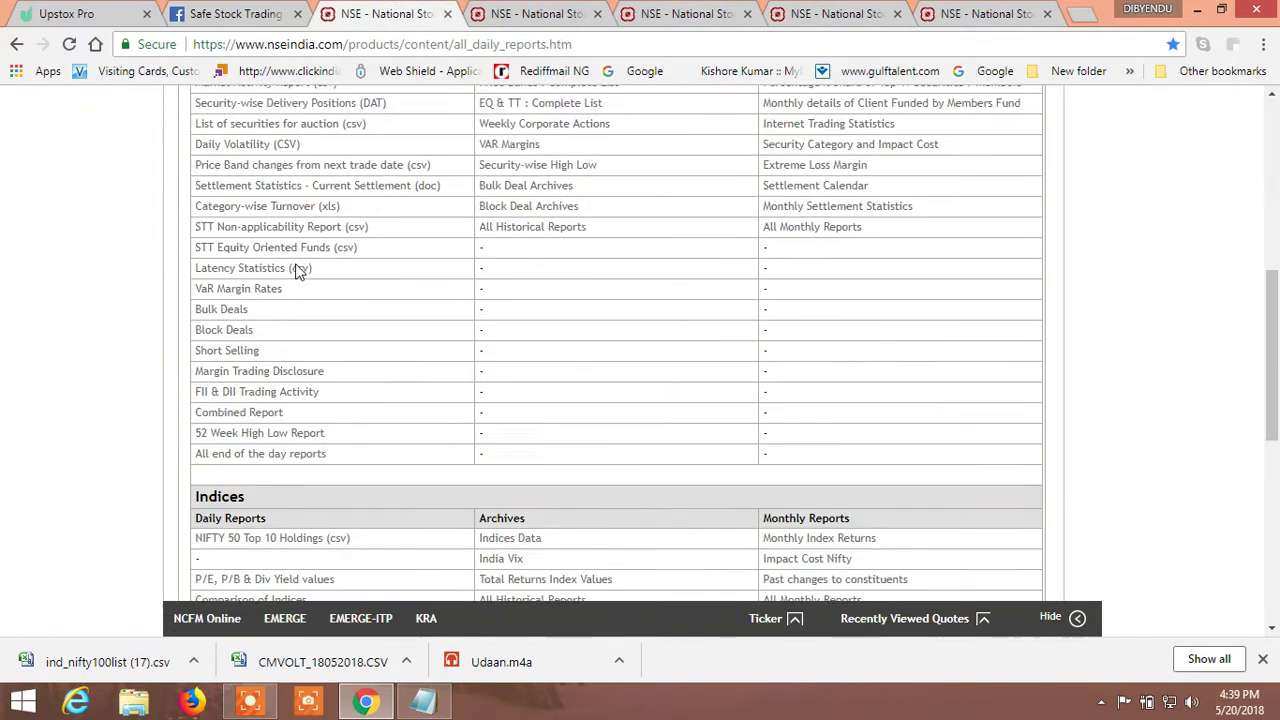
scroll(291, 283, "up", 4)
scroll(289, 290, "down", 2)
scroll(290, 297, "down", 1)
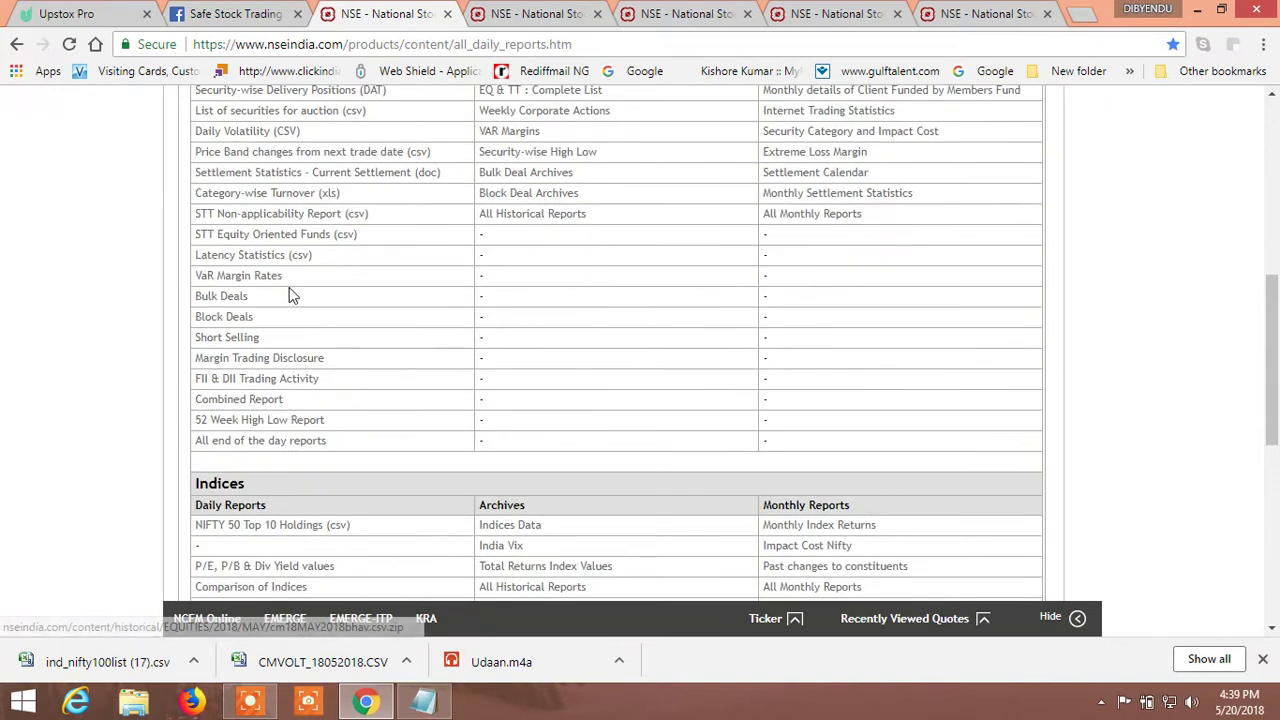
left_click(264, 134)
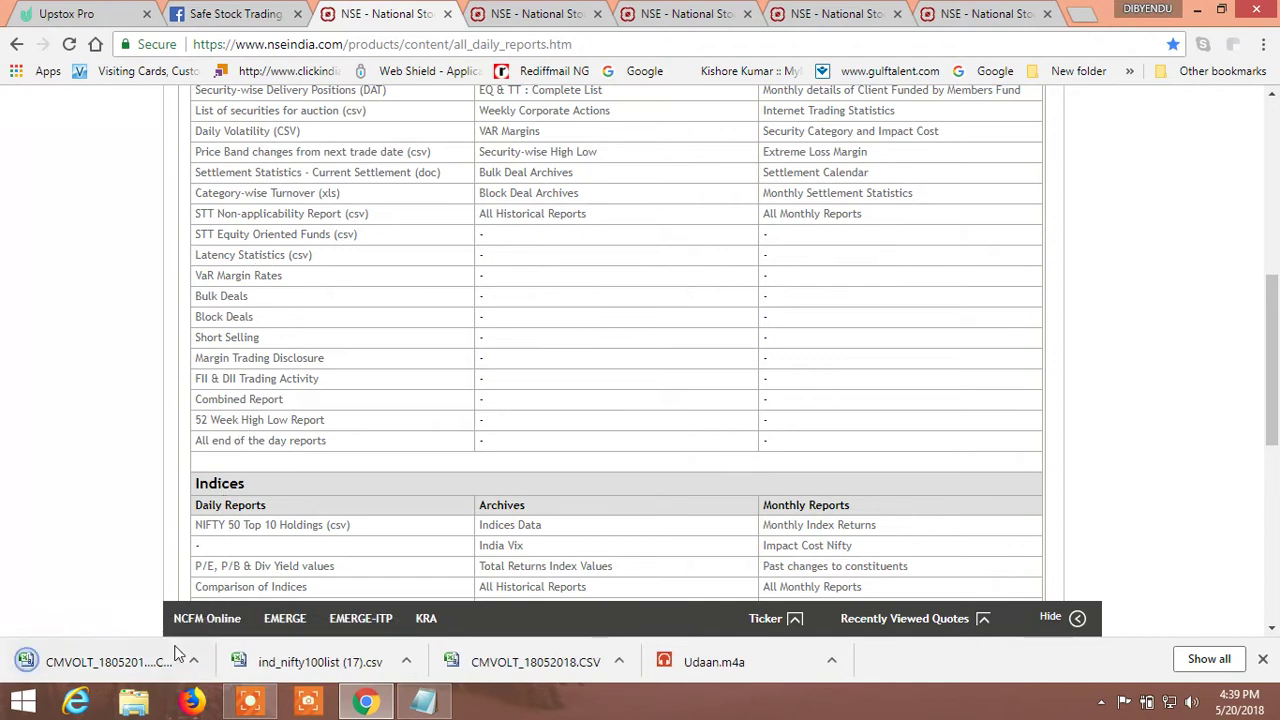
left_click(193, 661)
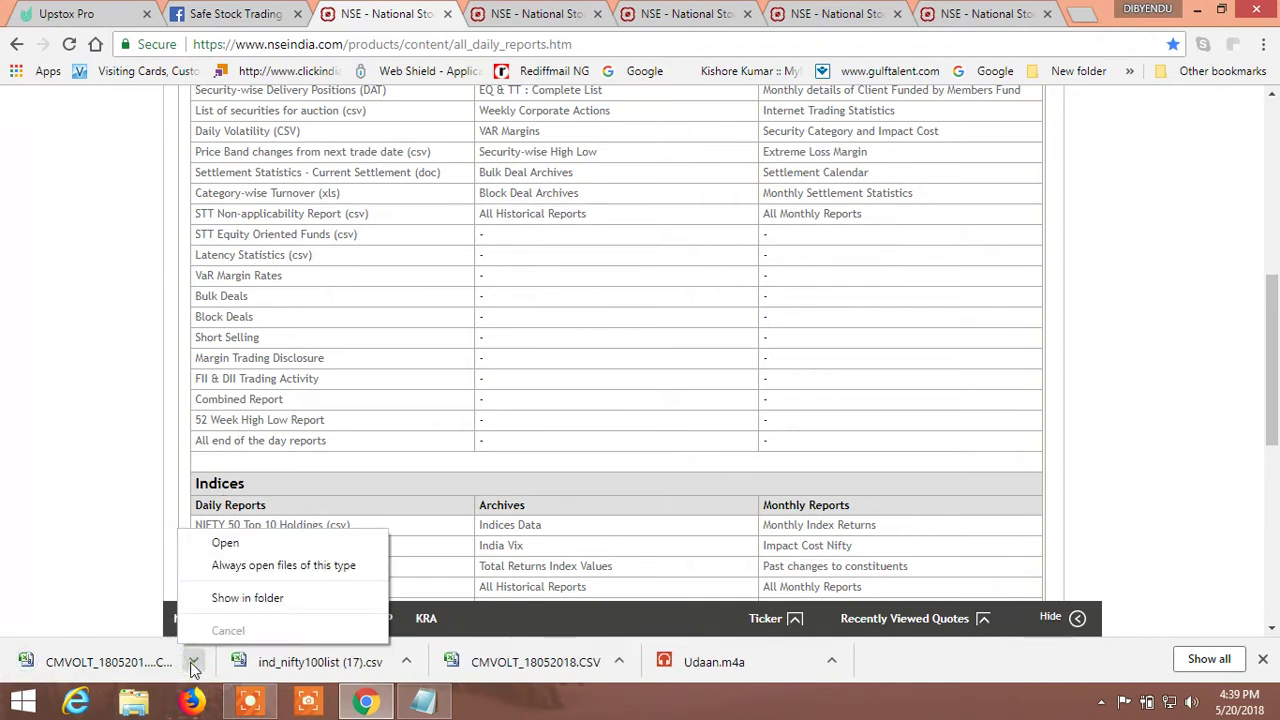
left_click(234, 543)
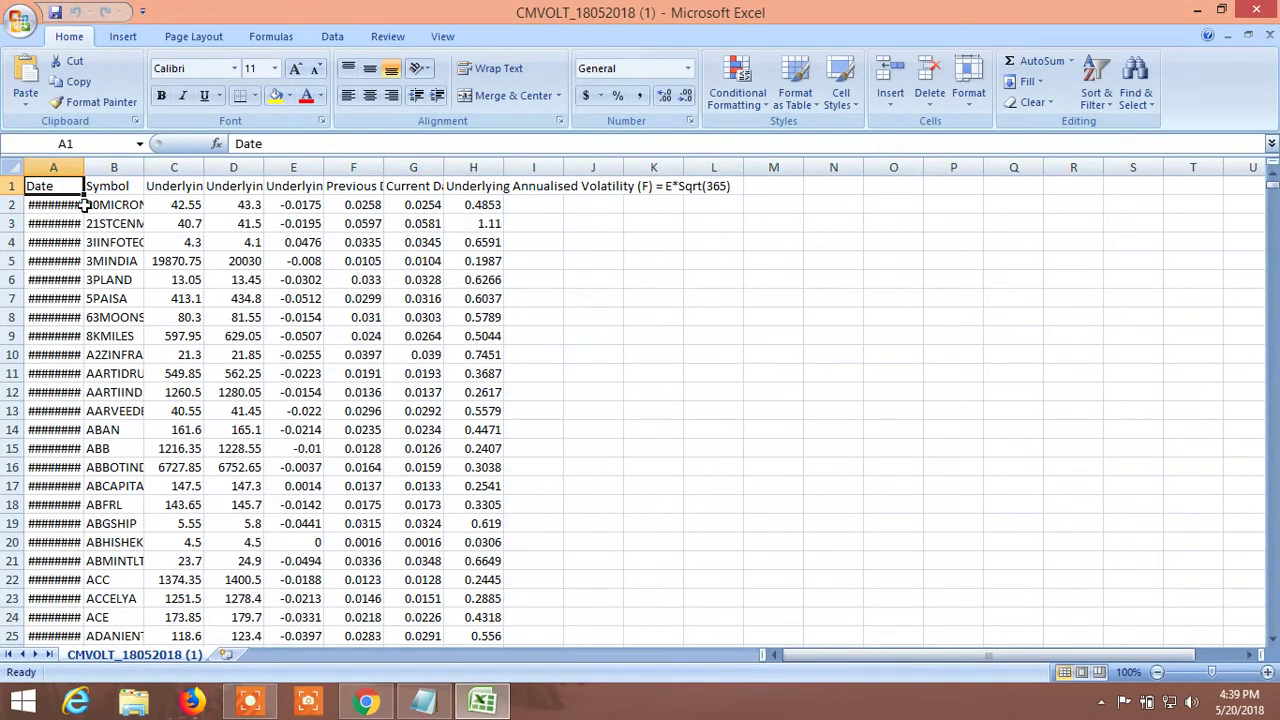
Step: Delete the Date column and insert an empty column directly after the Symbol column
left_click(55, 167)
right_click(56, 168)
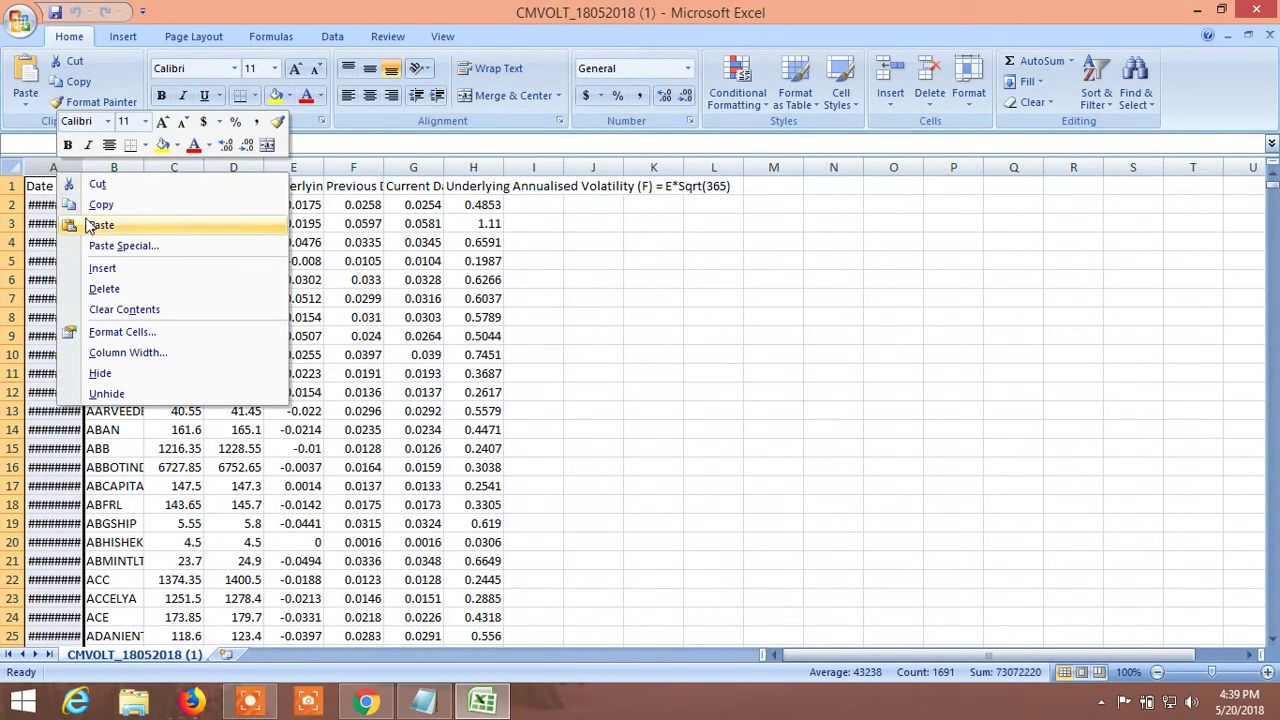
left_click(104, 289)
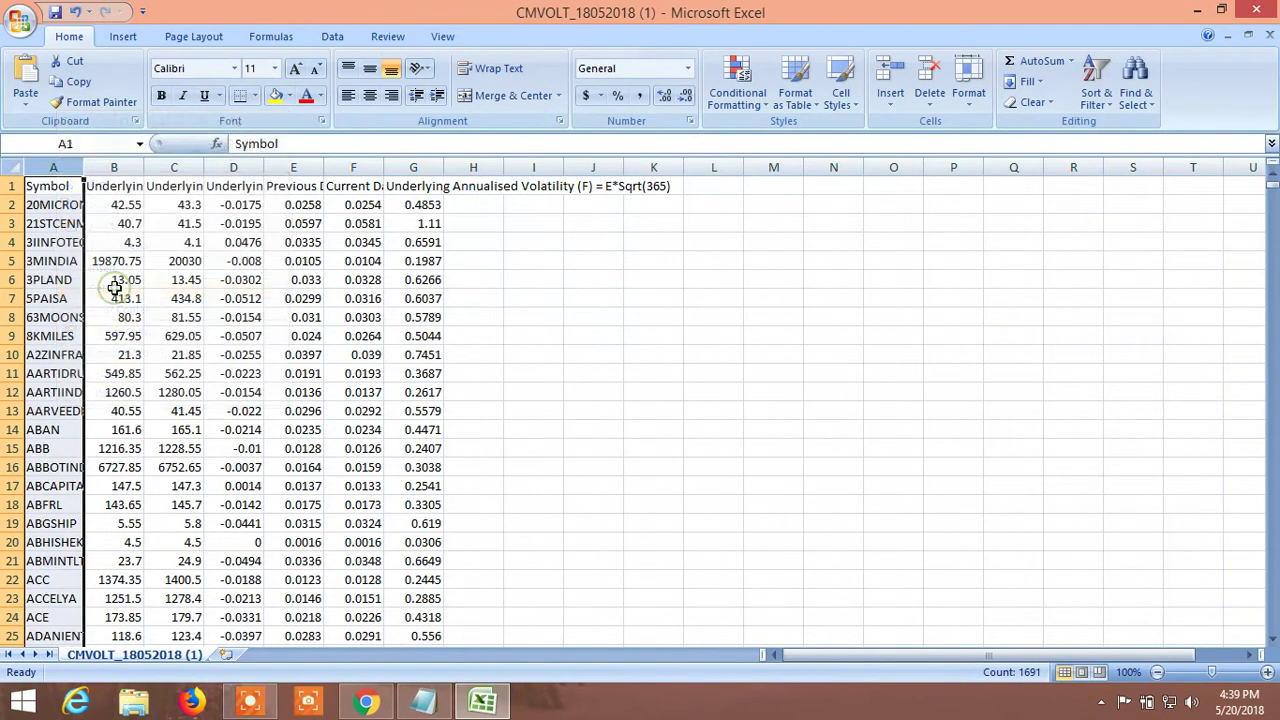
left_click(114, 167)
right_click(116, 176)
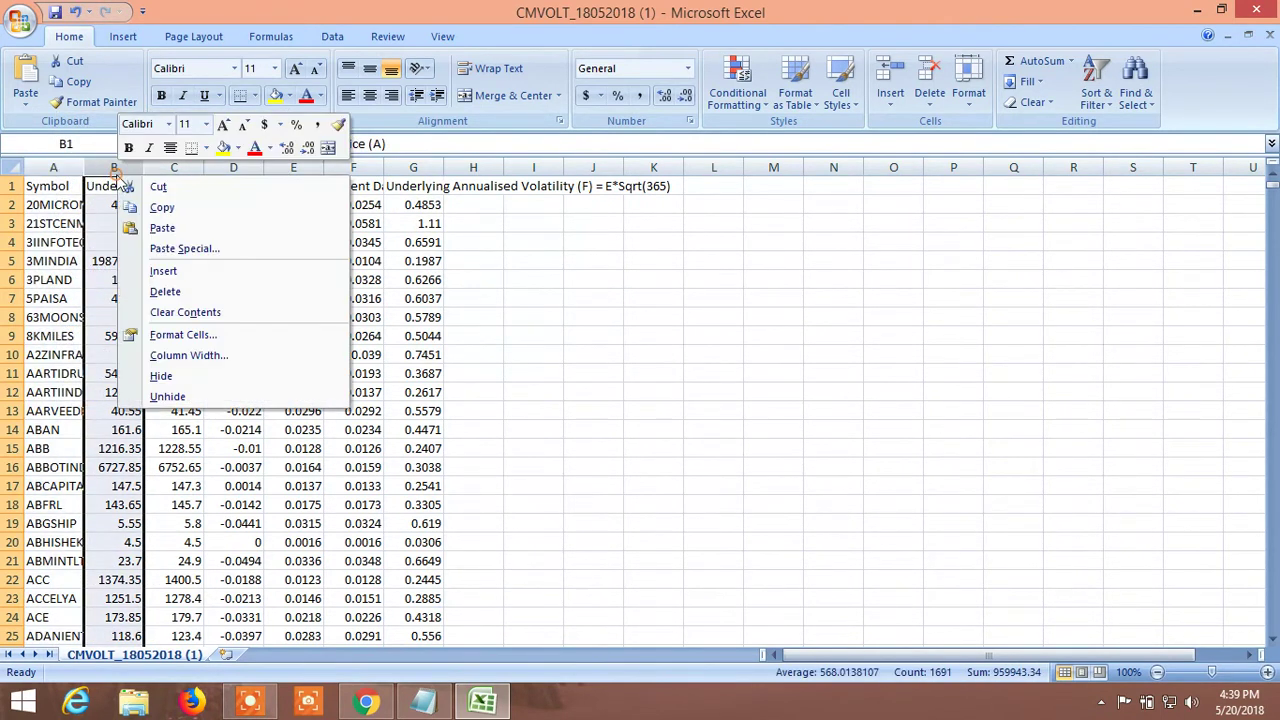
left_click(165, 271)
Step: Enter =G2*100 in cell I2 and fill the formula down column I for all stocks
left_click(518, 204)
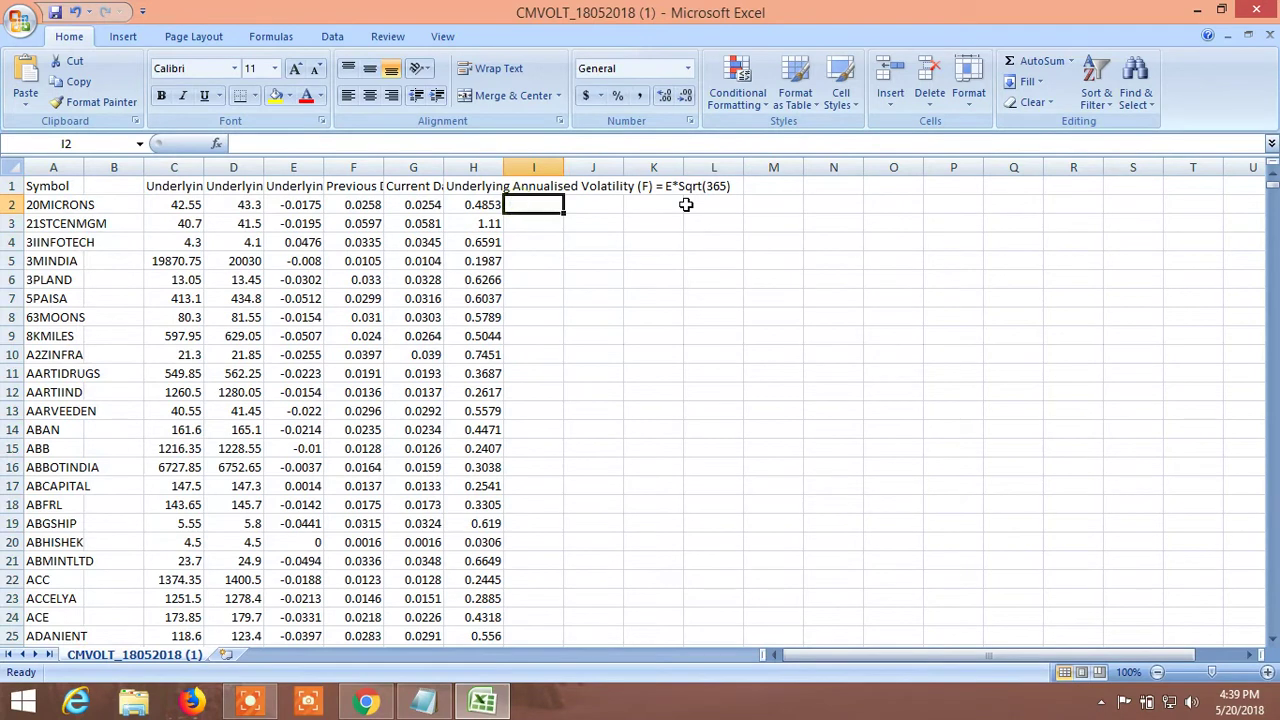
type("=G2*100")
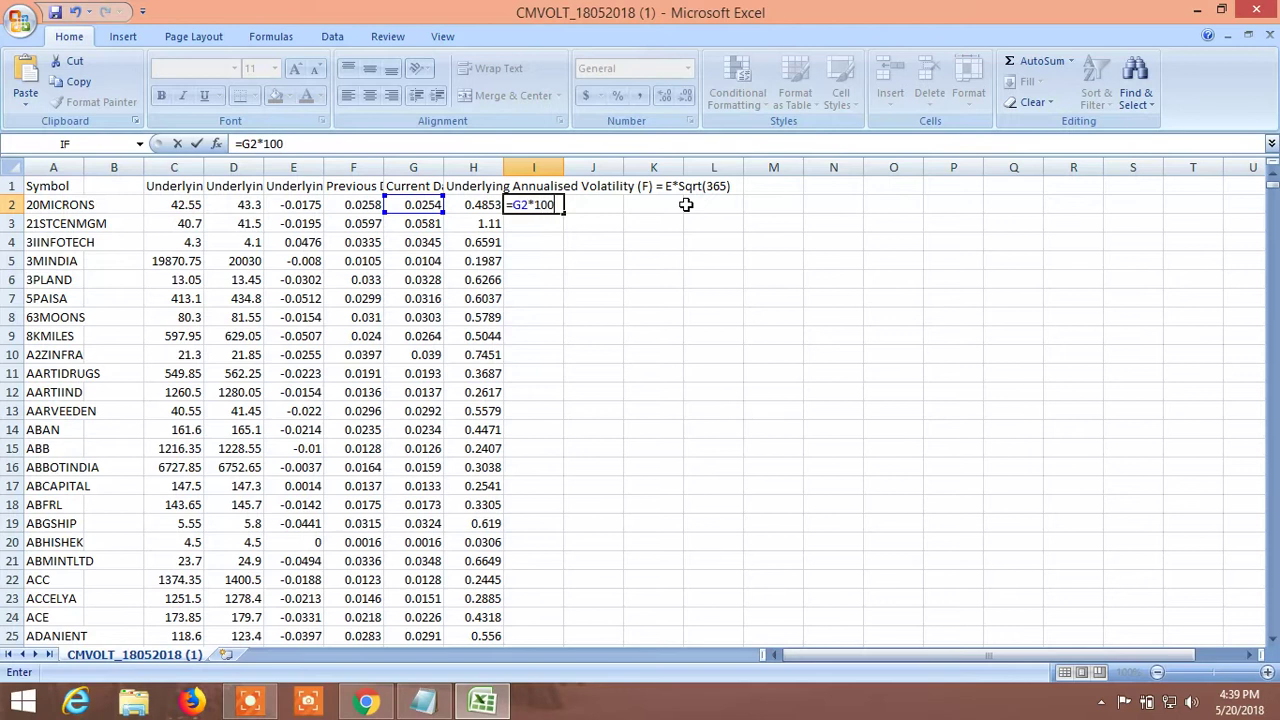
key("Return")
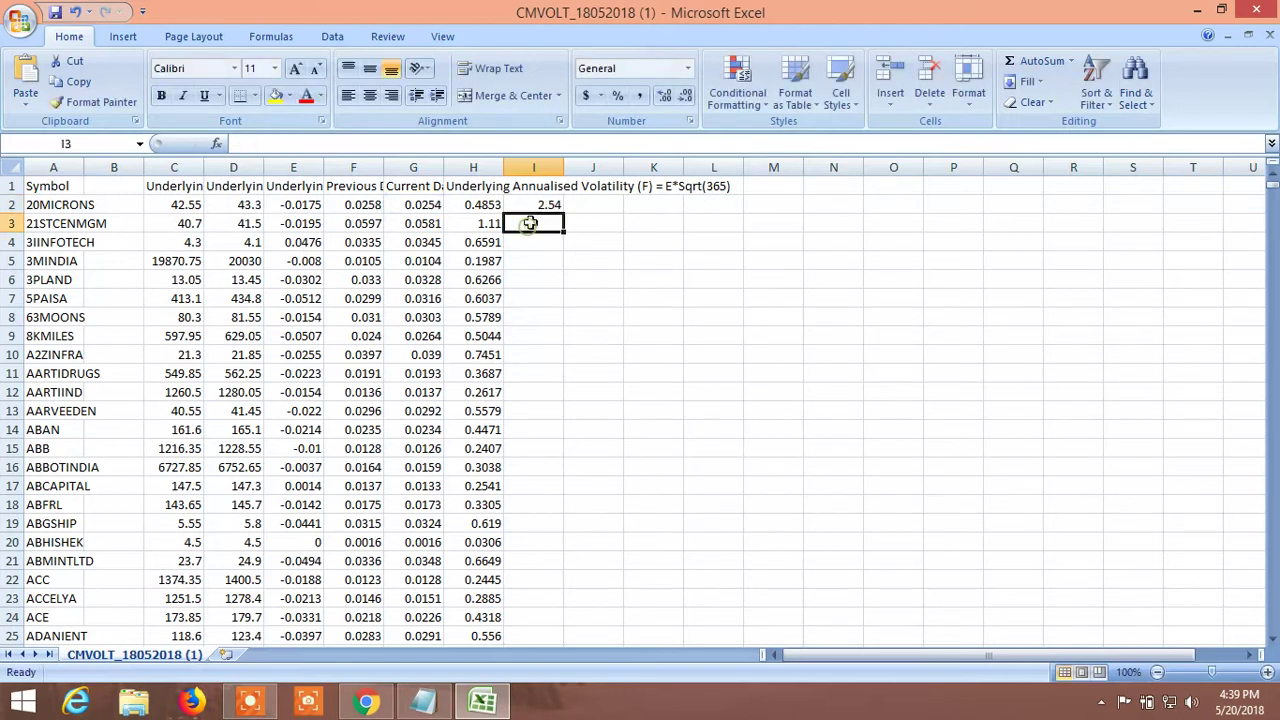
left_click(535, 206)
double_click(563, 213)
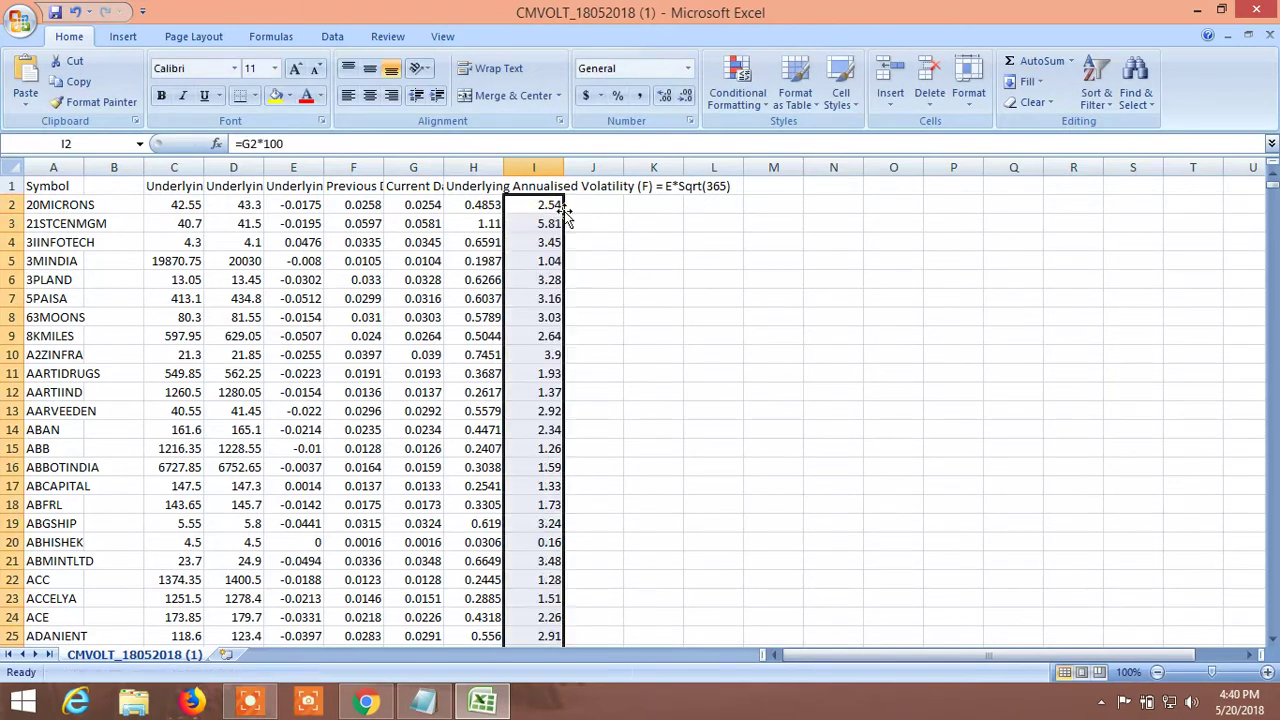
Step: Enter =H2*100 in cell J2 and fill the formula down column J for all stocks
left_click(594, 205)
type("=")
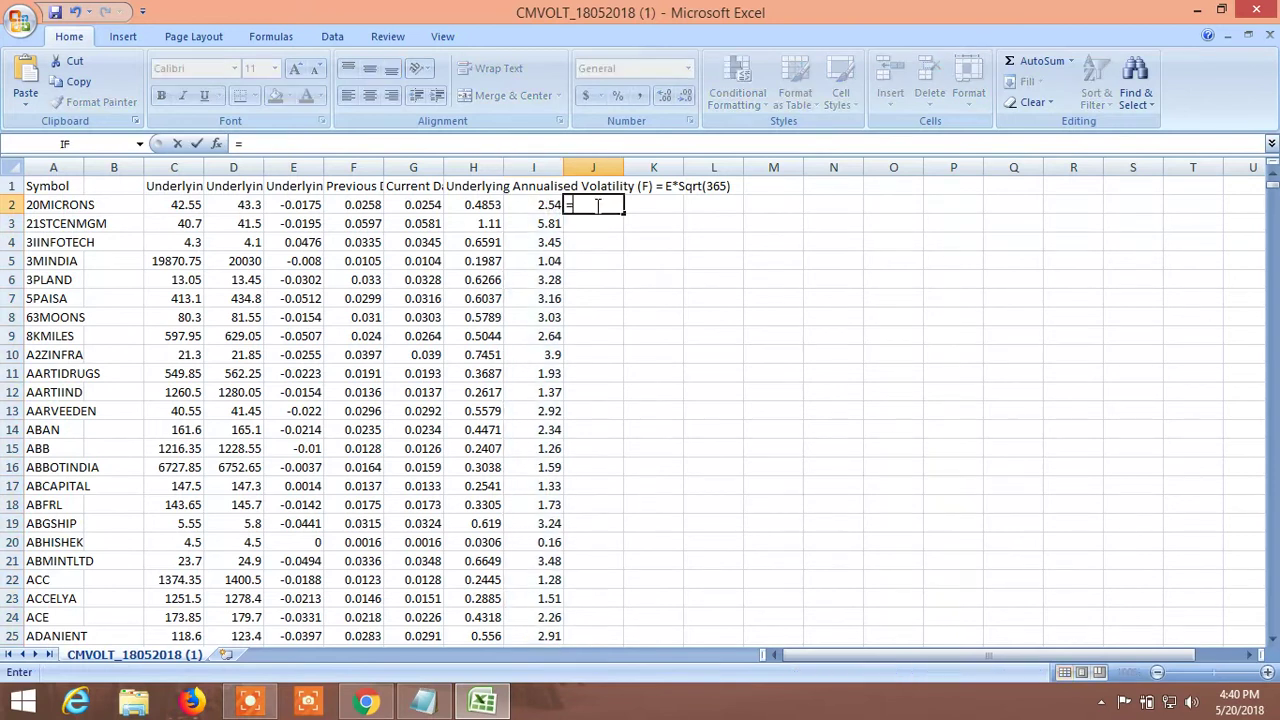
type("H2*100")
scroll(595, 206, "down", 1)
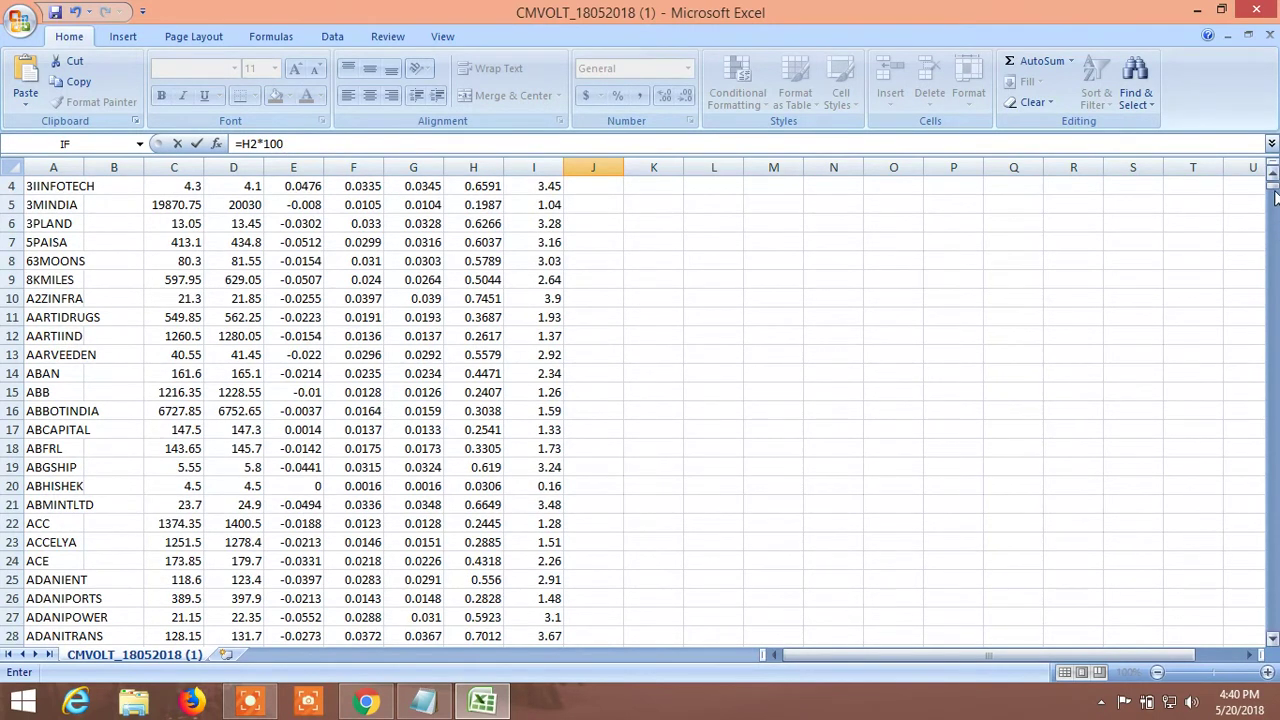
scroll(1274, 188, "up", 1)
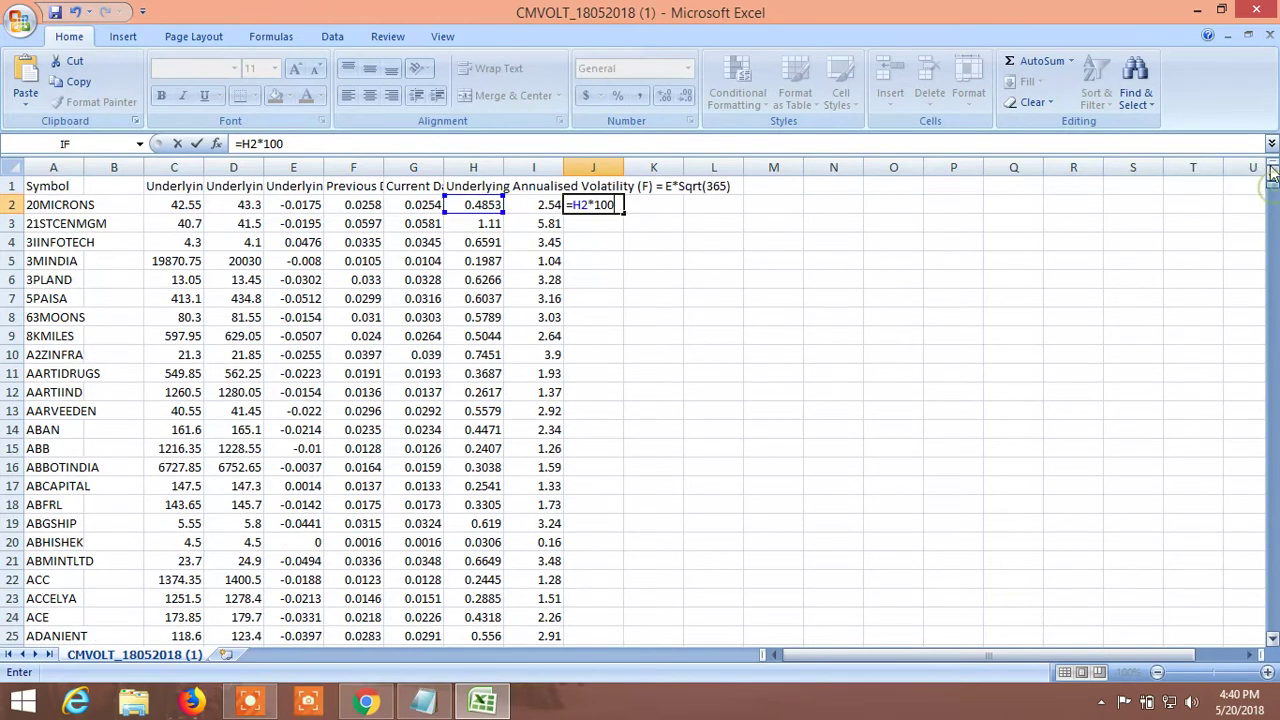
left_click(608, 222)
left_click(605, 205)
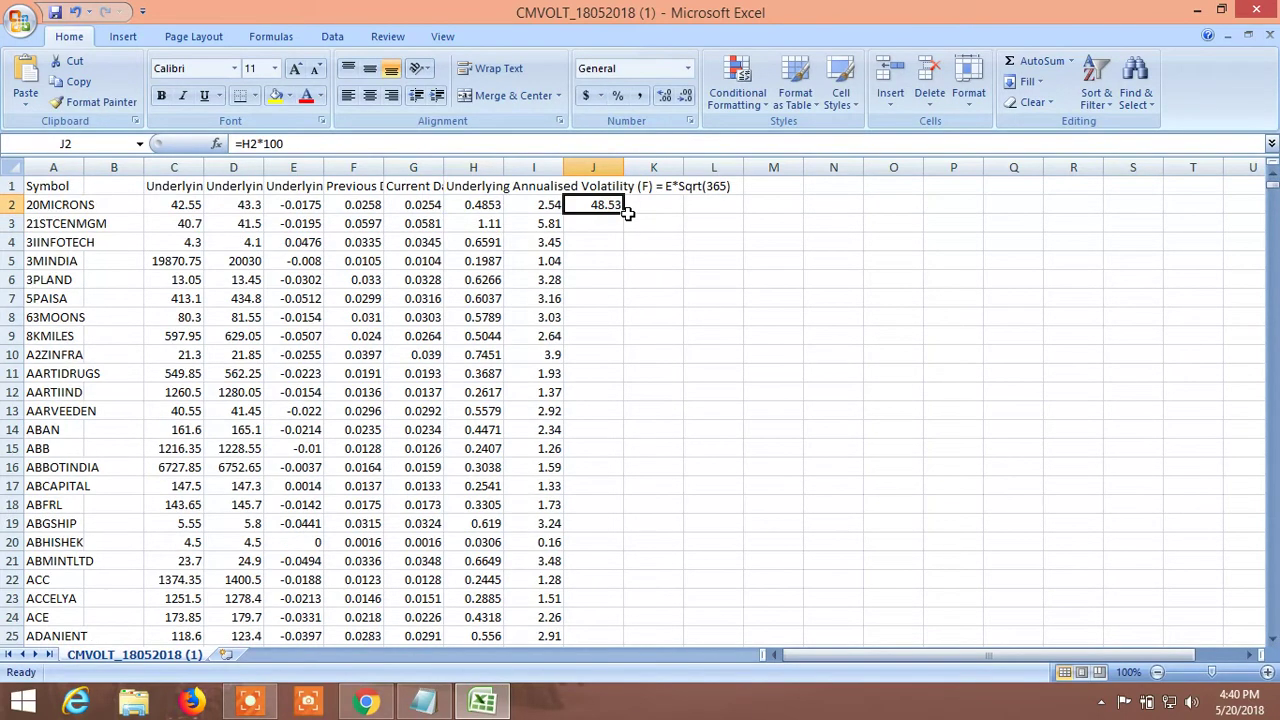
double_click(624, 213)
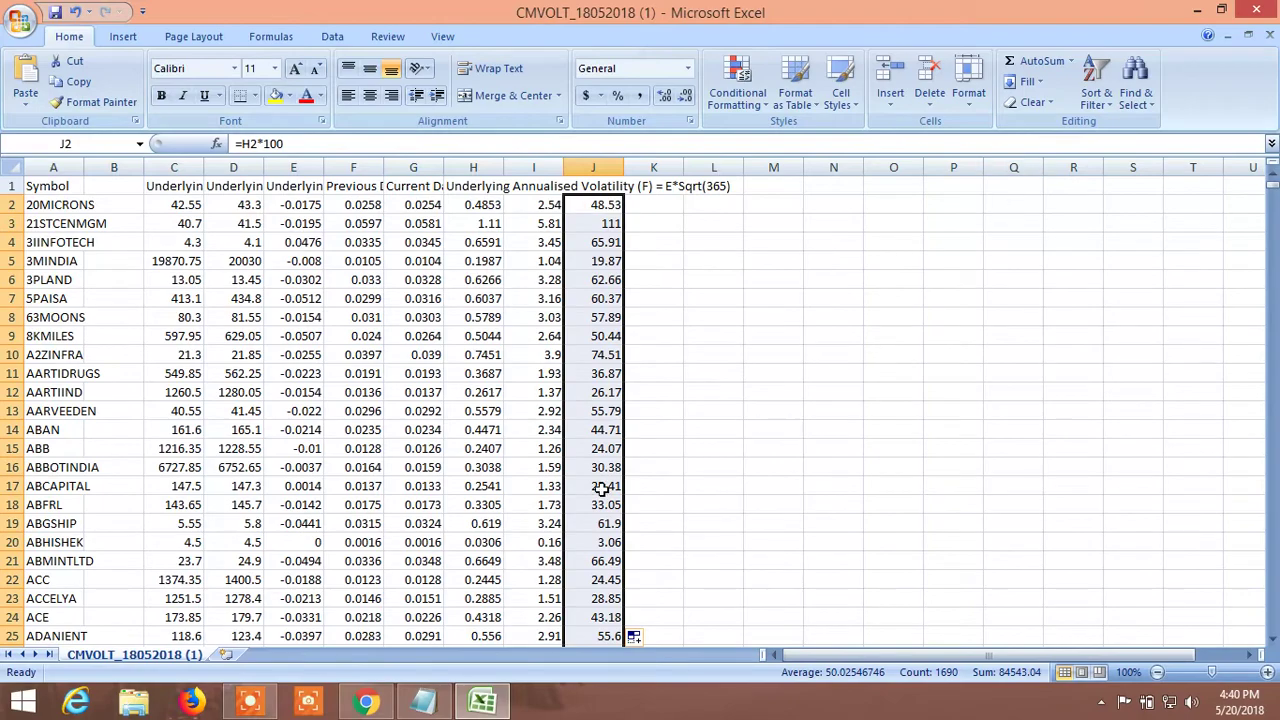
Step: Return to Chrome, download the list of NIFTY 100 stocks (.csv) from the NIFTY 100 Index page, and open it in Excel
left_click(366, 703)
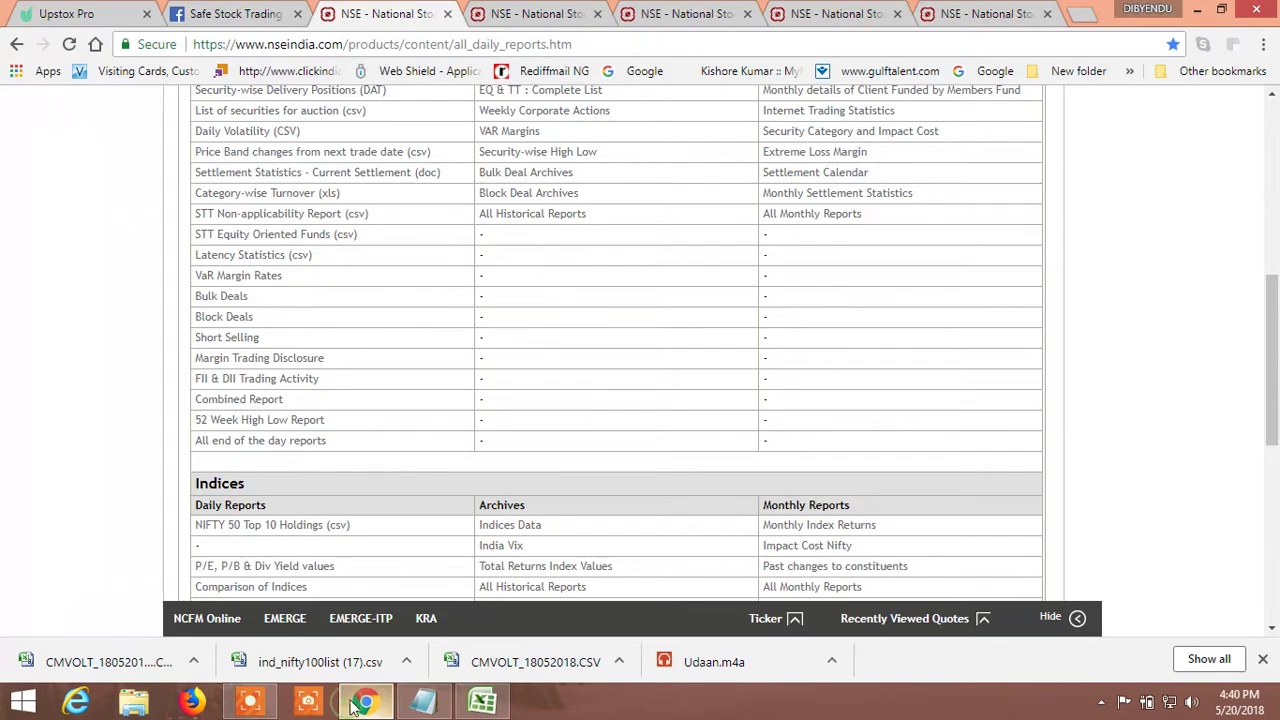
left_click(543, 20)
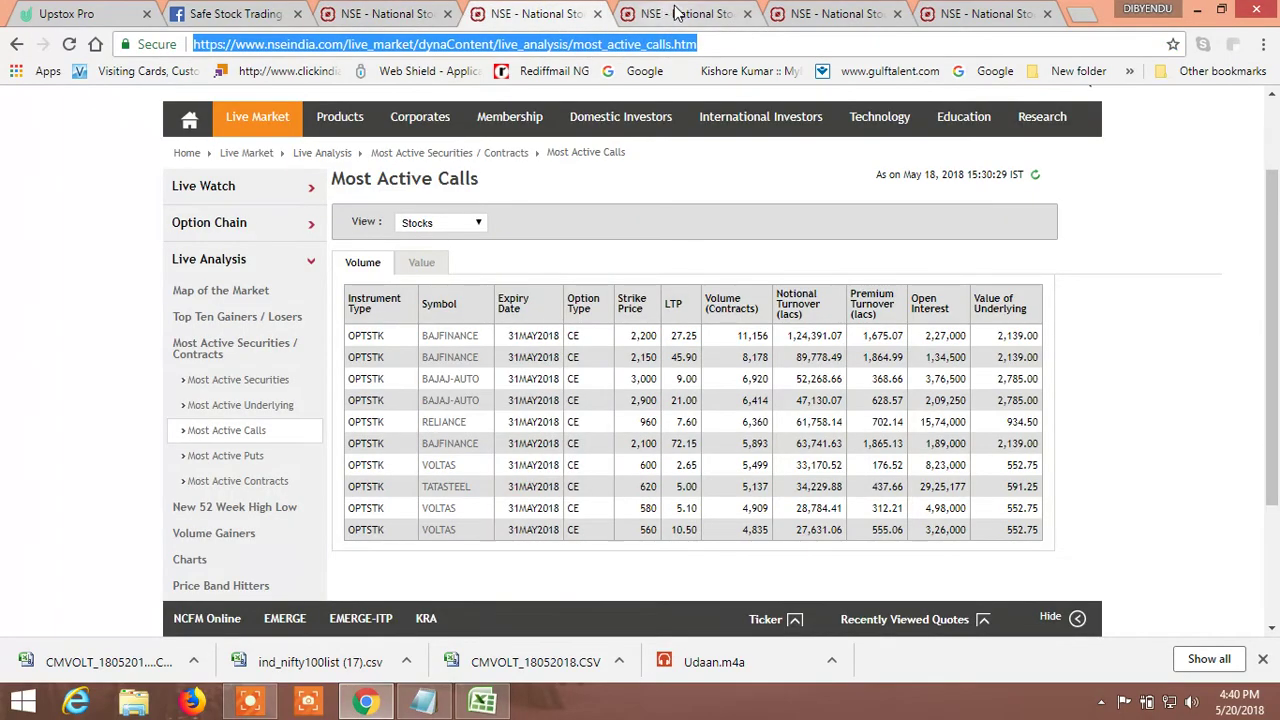
left_click(708, 16)
left_click(862, 20)
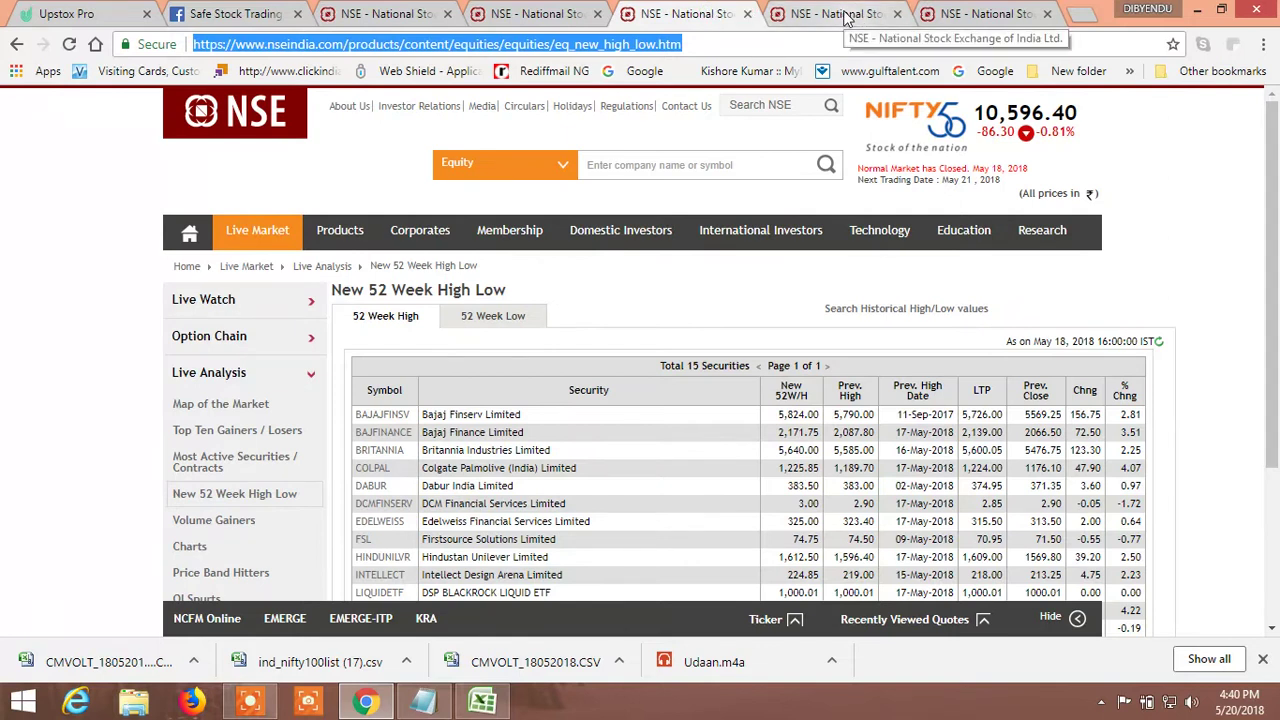
scroll(492, 343, "down", 3)
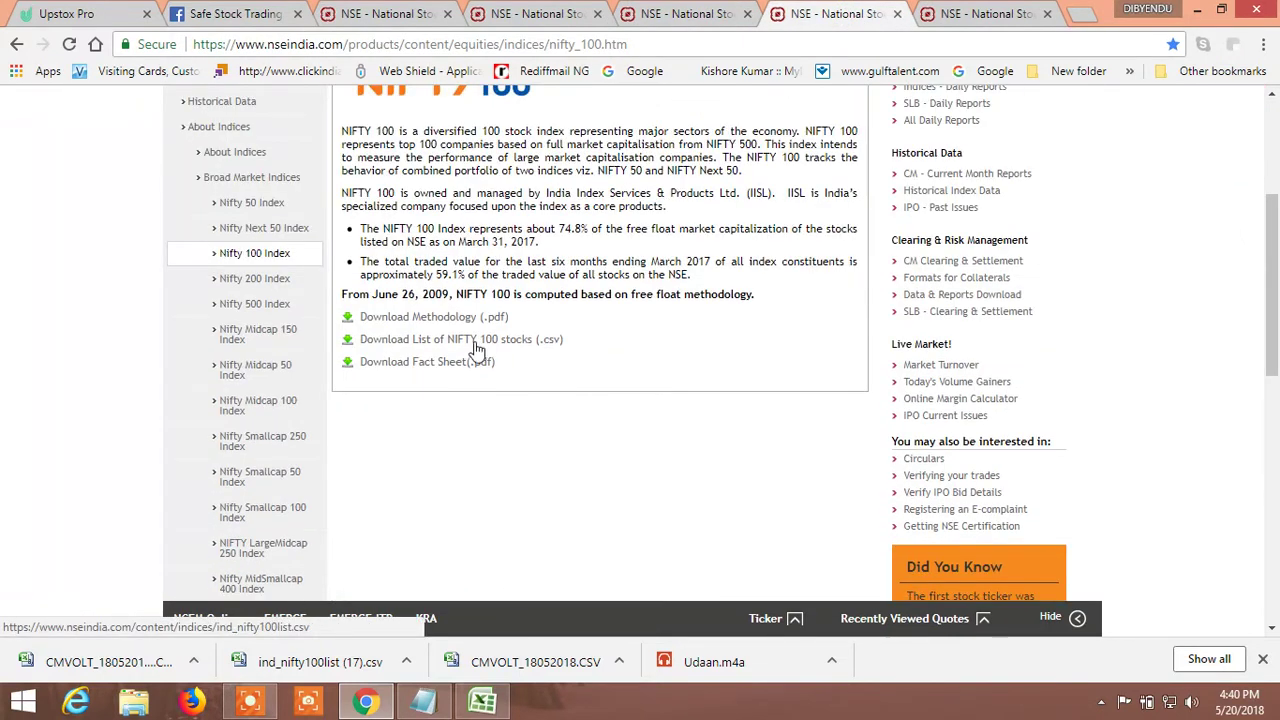
left_click(466, 346)
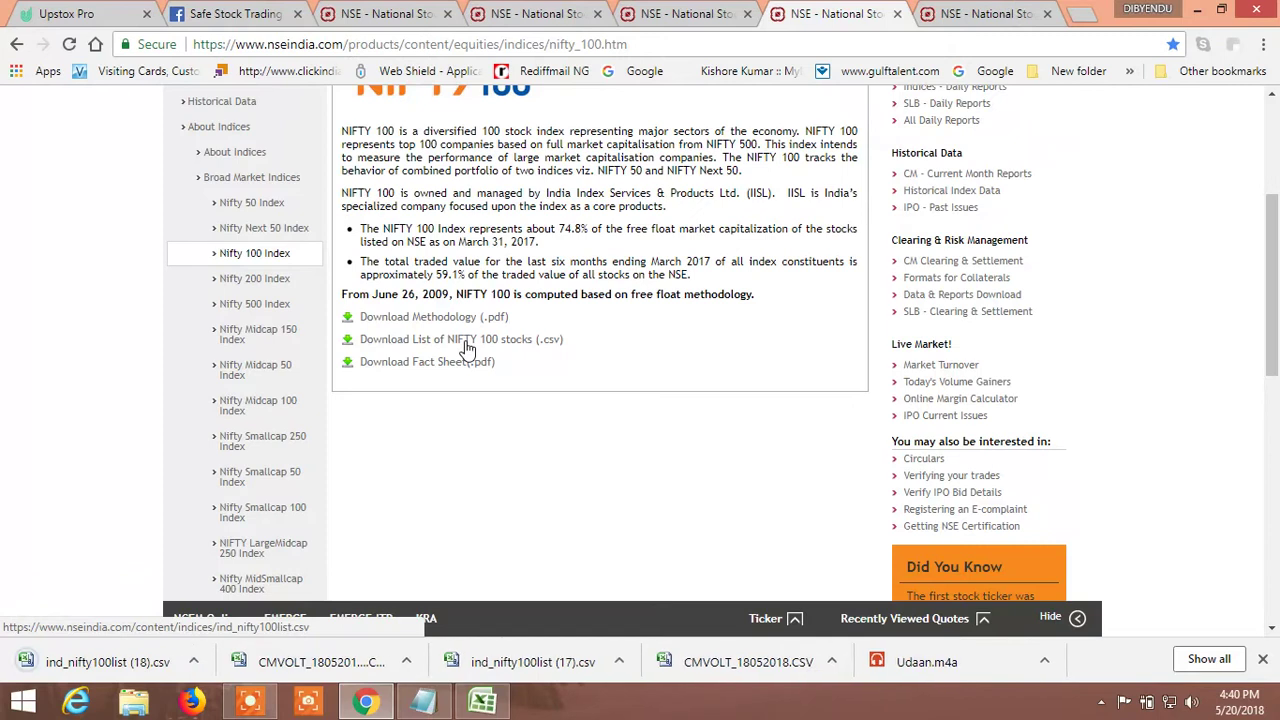
left_click(196, 664)
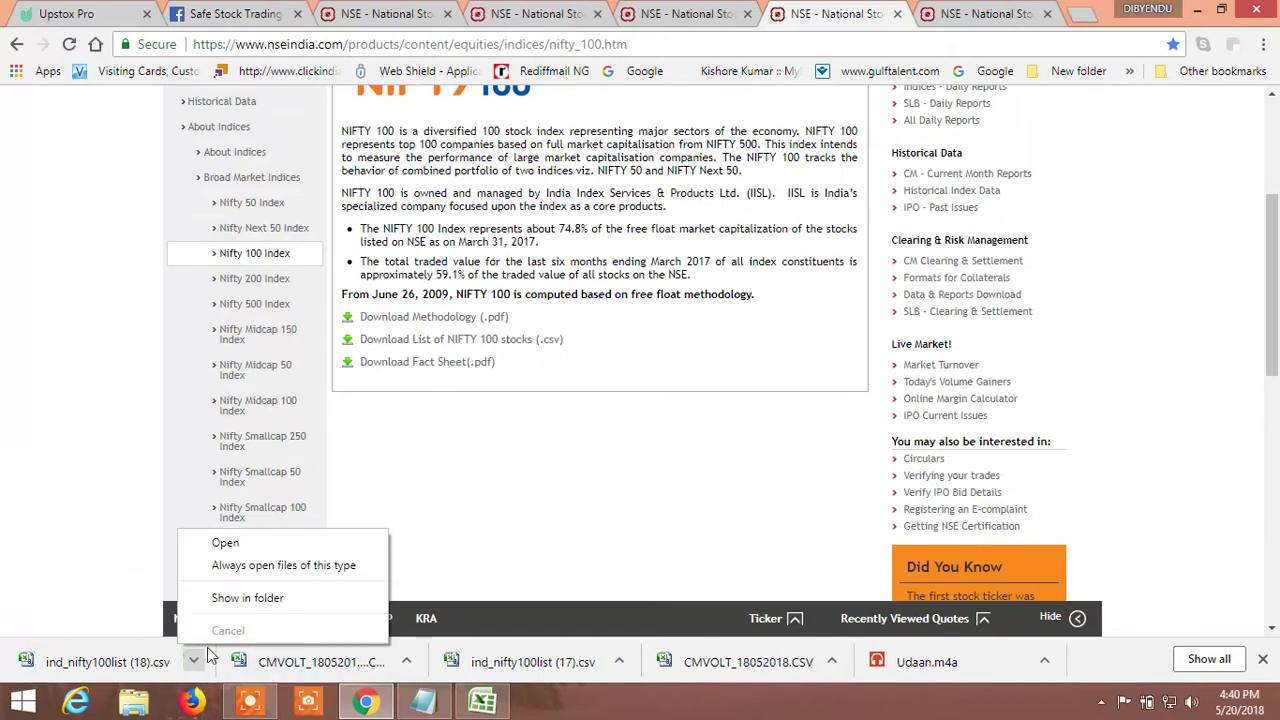
left_click(243, 544)
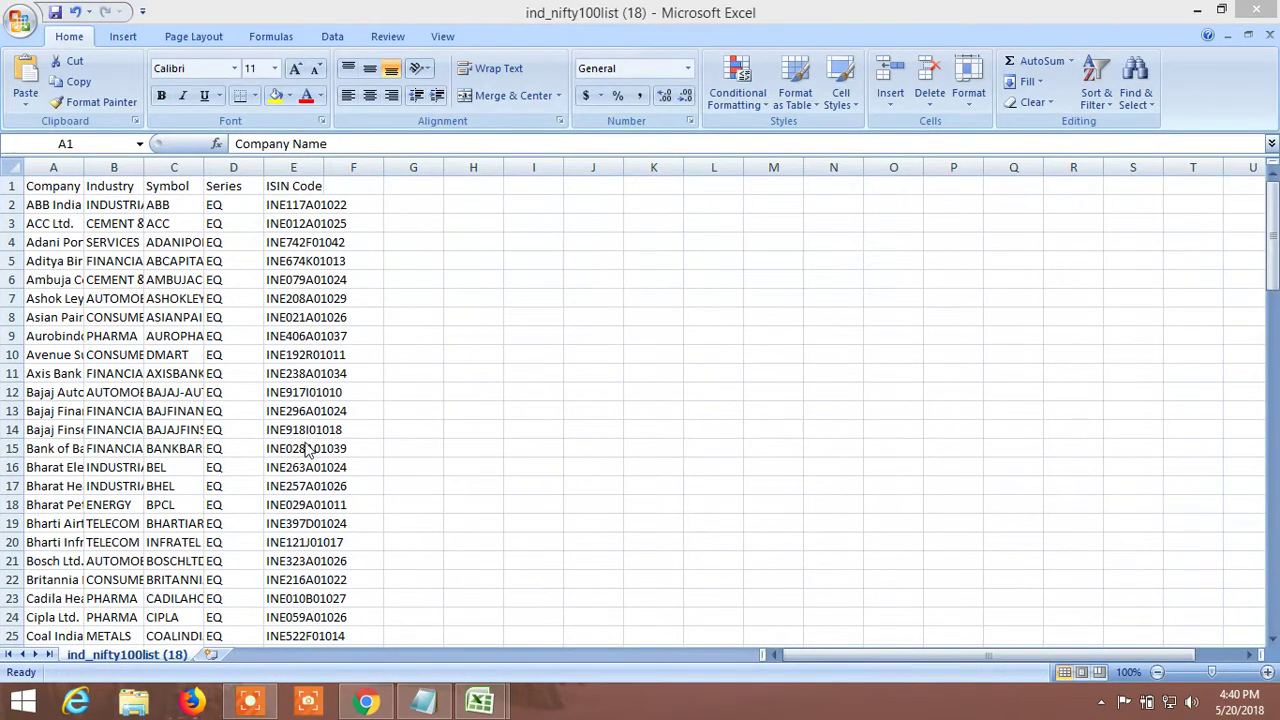
Step: Delete the Company Name column from the NIFTY 100 stock list
left_click(57, 167)
right_click(58, 166)
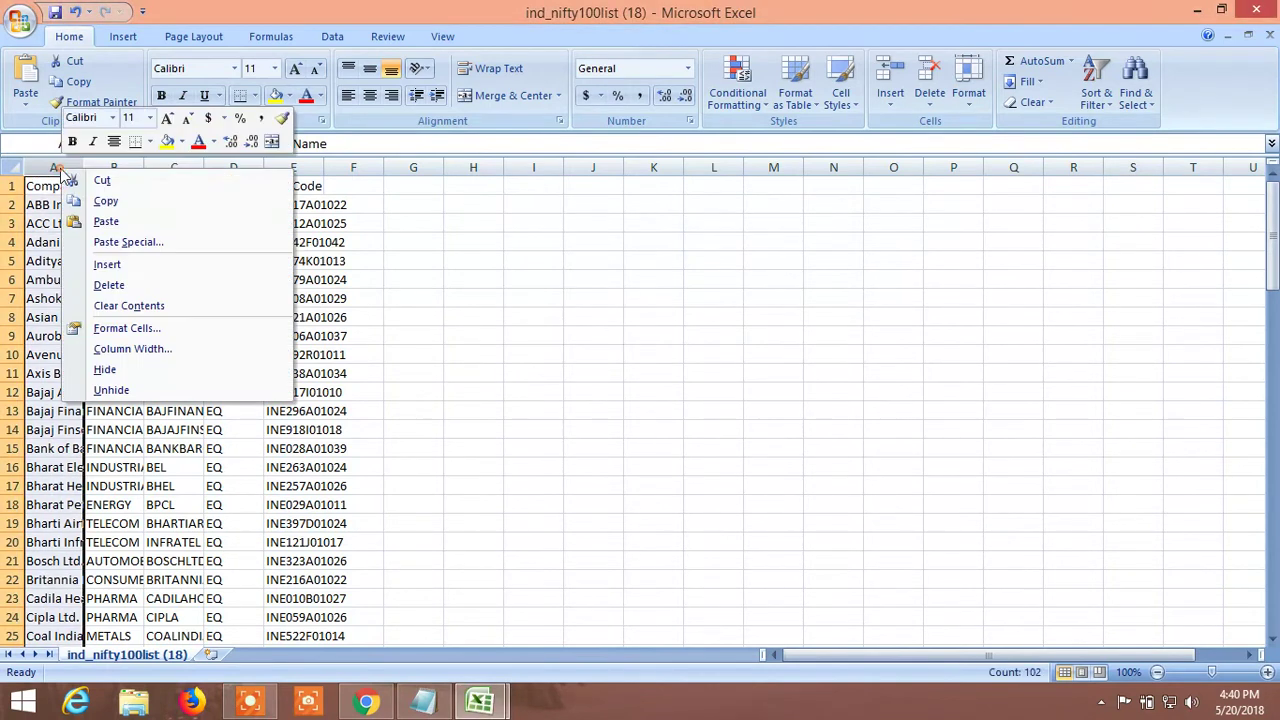
left_click(108, 286)
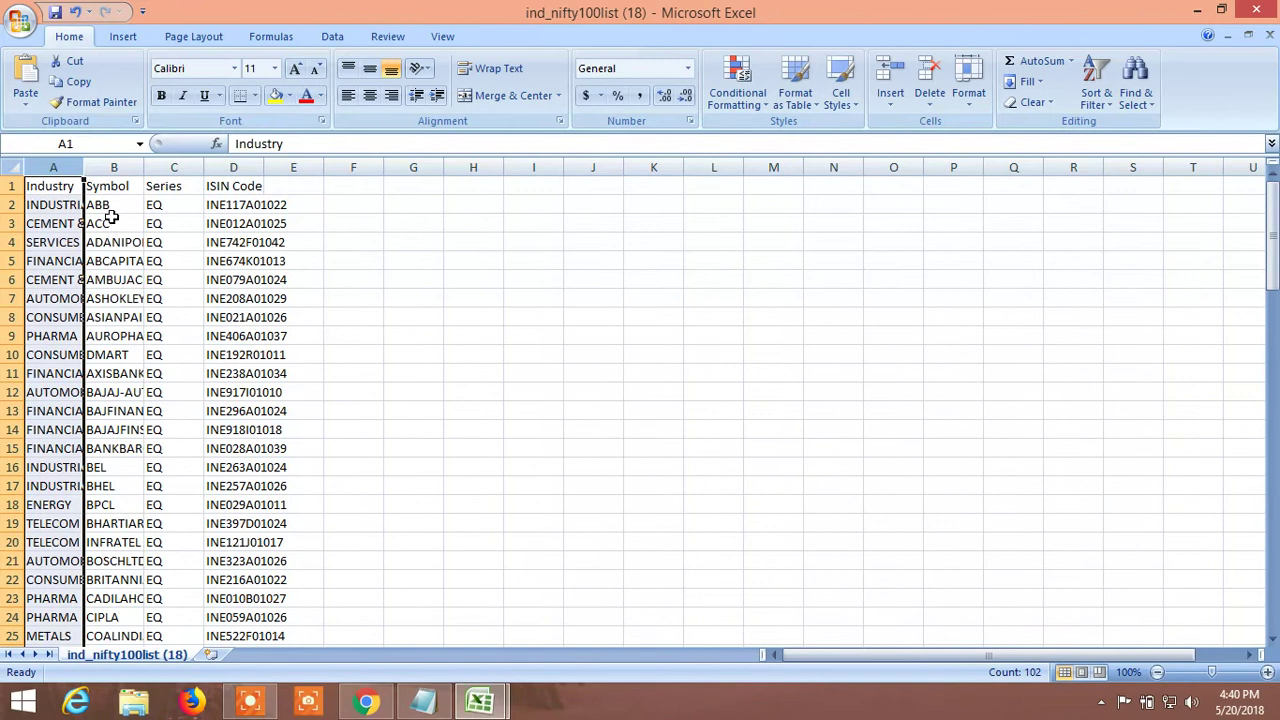
Step: Delete the Industry, Series and ISIN Code columns from the NIFTY 100 list, keeping only the Symbol column
right_click(57, 170)
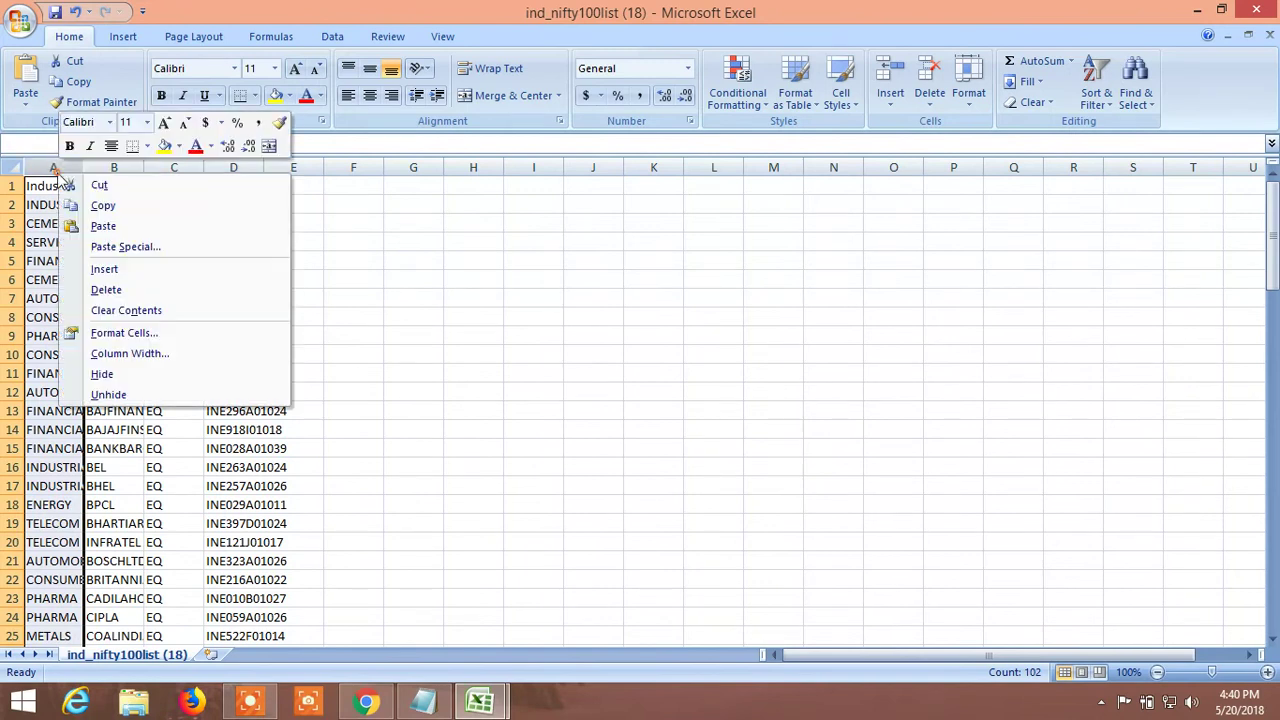
left_click(105, 289)
left_click(113, 168)
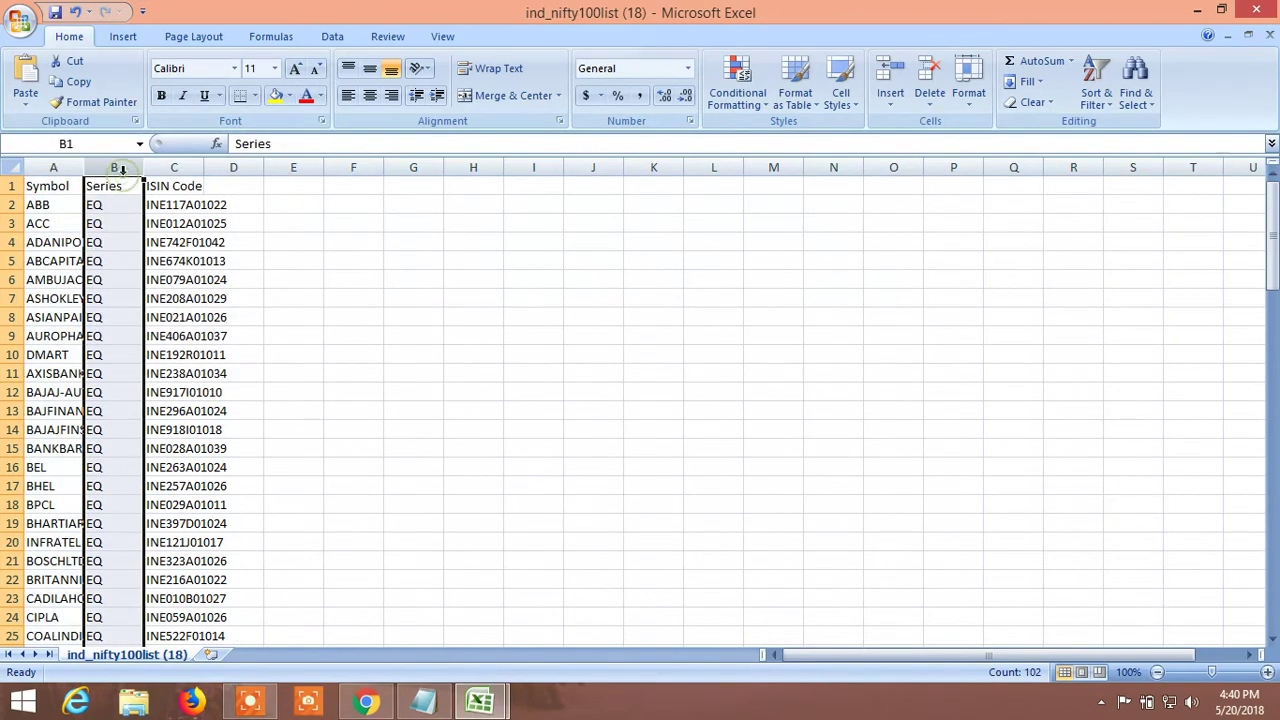
right_click(121, 172)
left_click(171, 290)
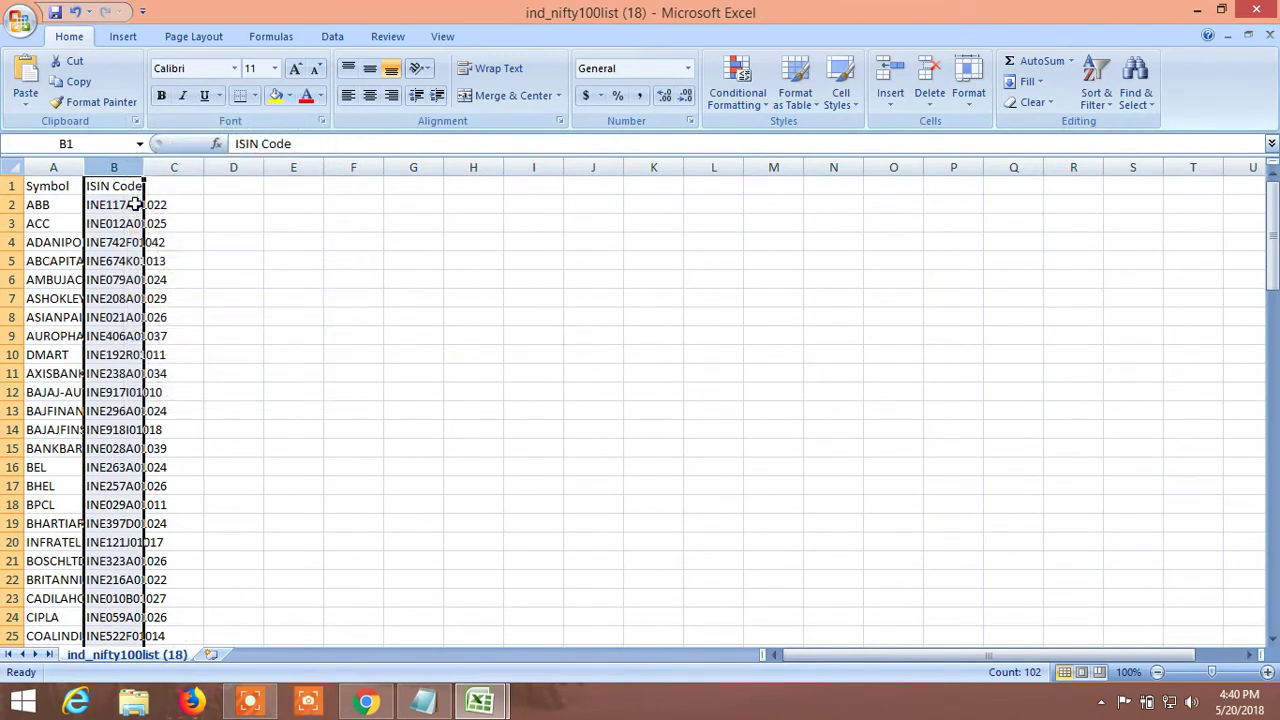
right_click(118, 168)
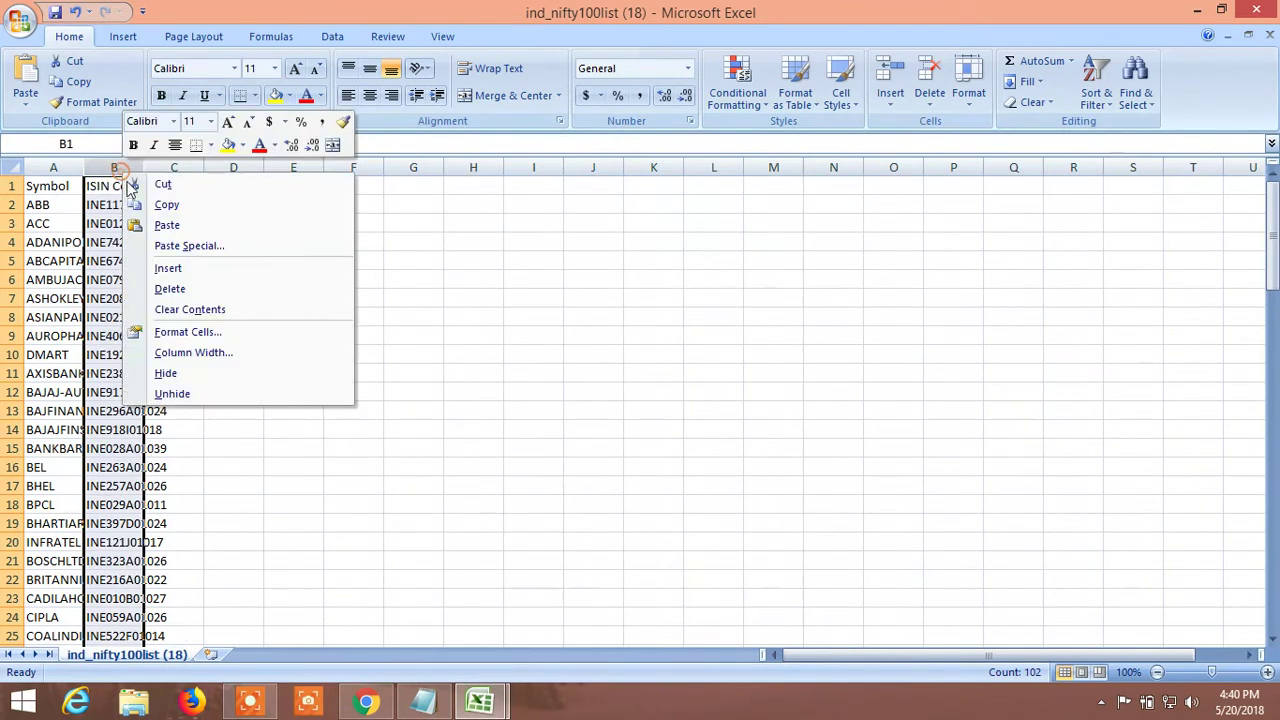
left_click(171, 289)
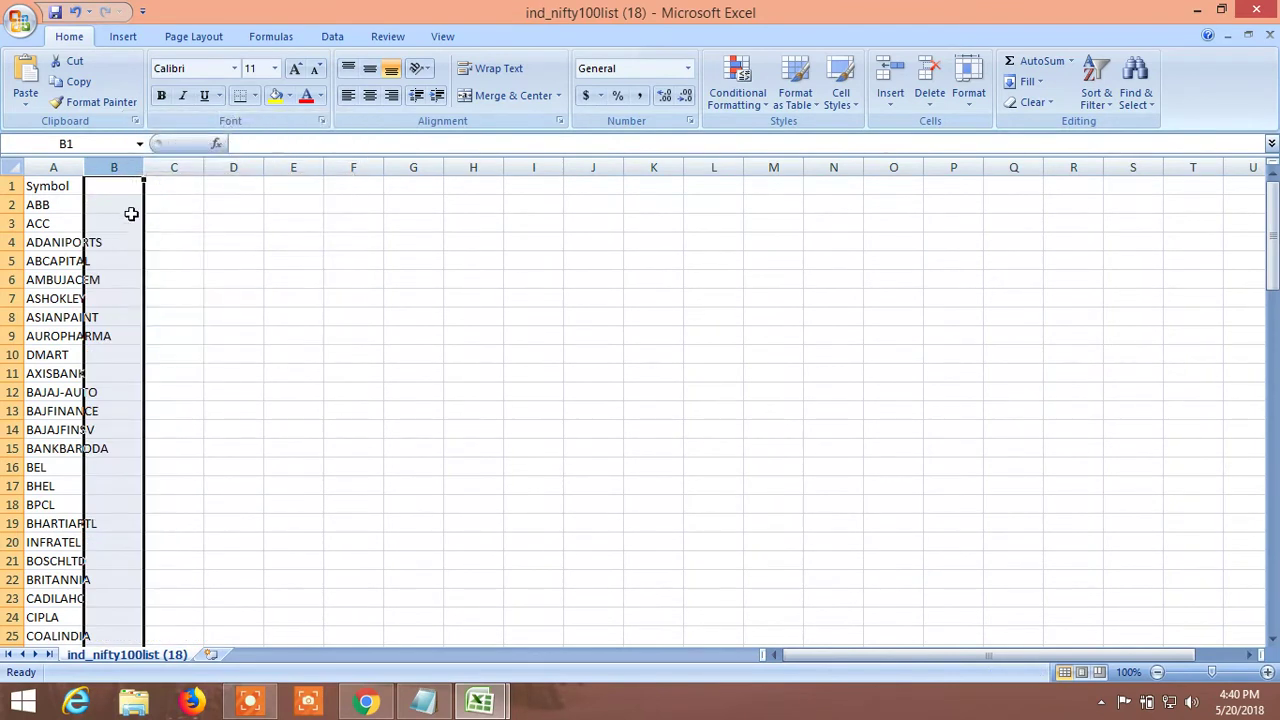
Step: Enter YES in cell B2 and fill it down column B for every NIFTY 100 symbol
left_click(127, 208)
type("YES")
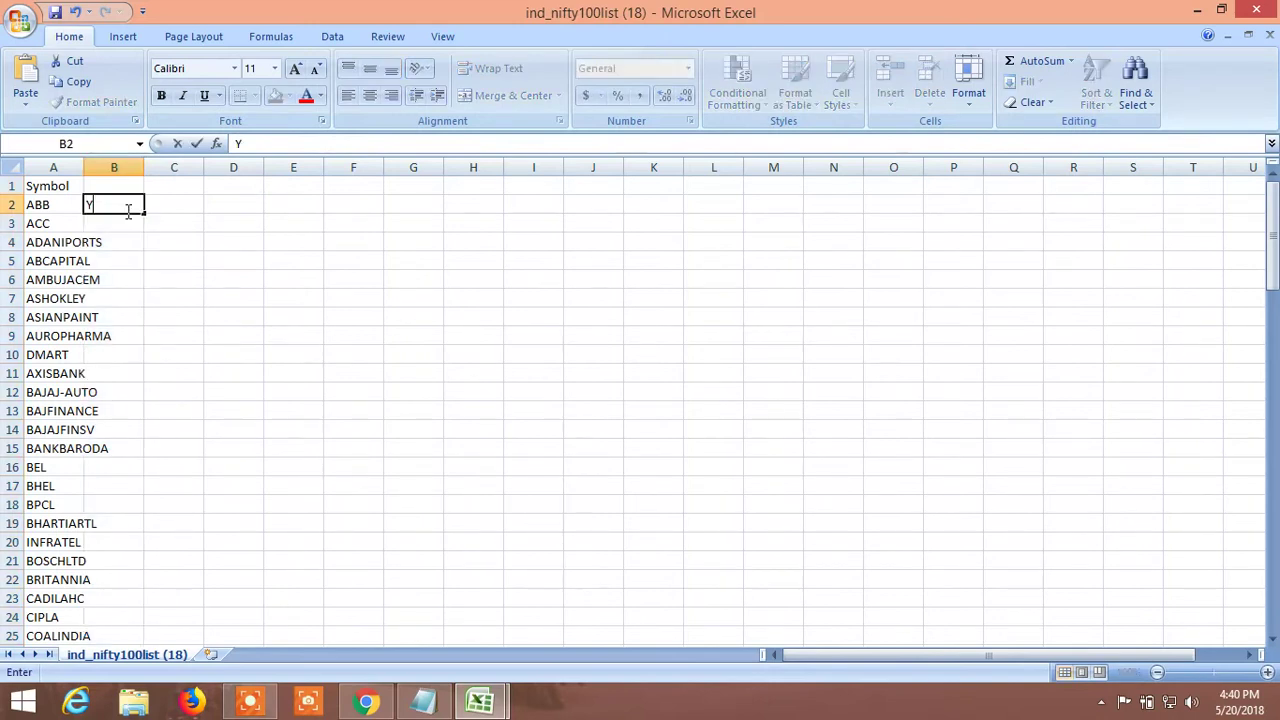
left_click(130, 220)
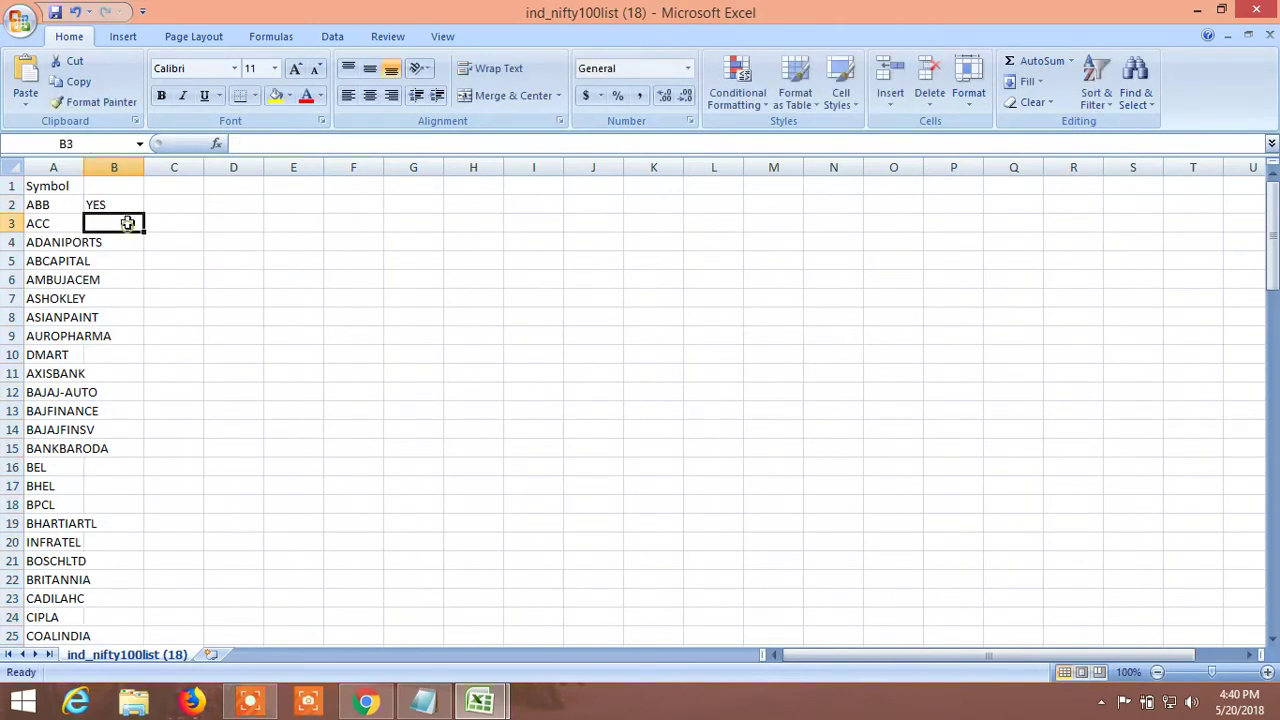
left_click(129, 207)
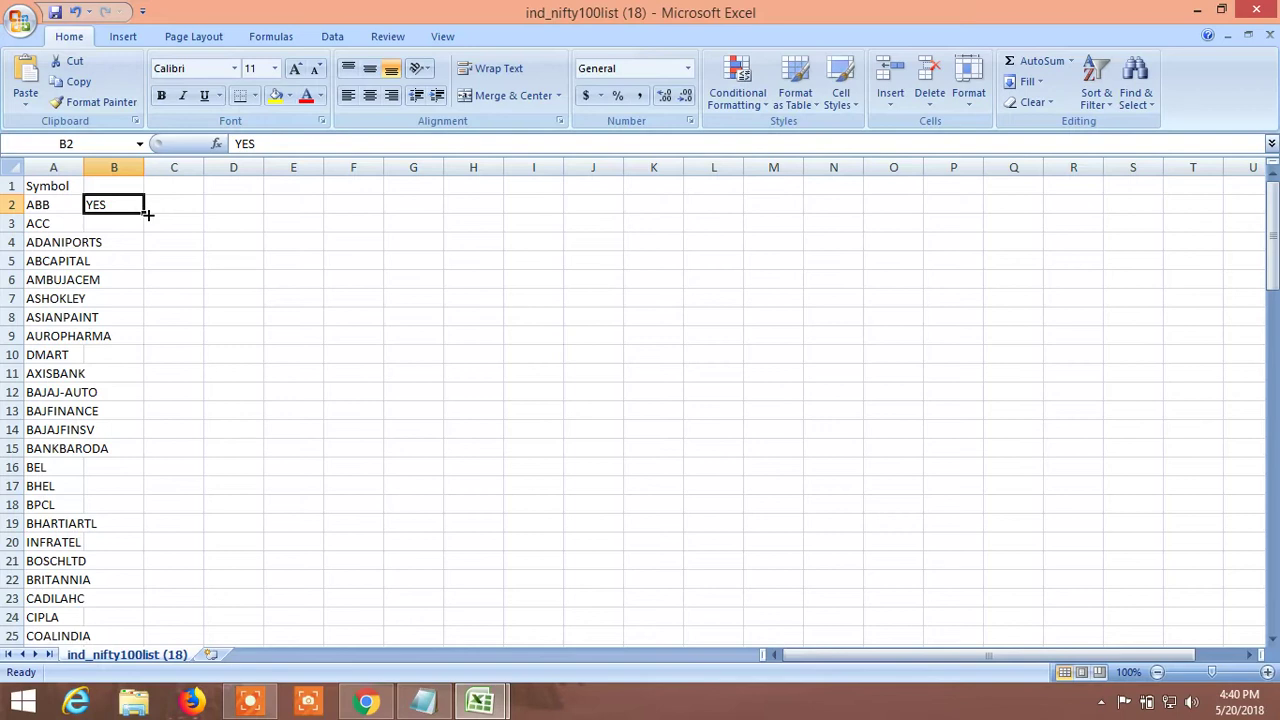
double_click(146, 213)
Step: In the CMVOLT_18052018 (1) workbook, begin a VLOOKUP formula in cell B2 with A2 as the lookup value
left_click(480, 702)
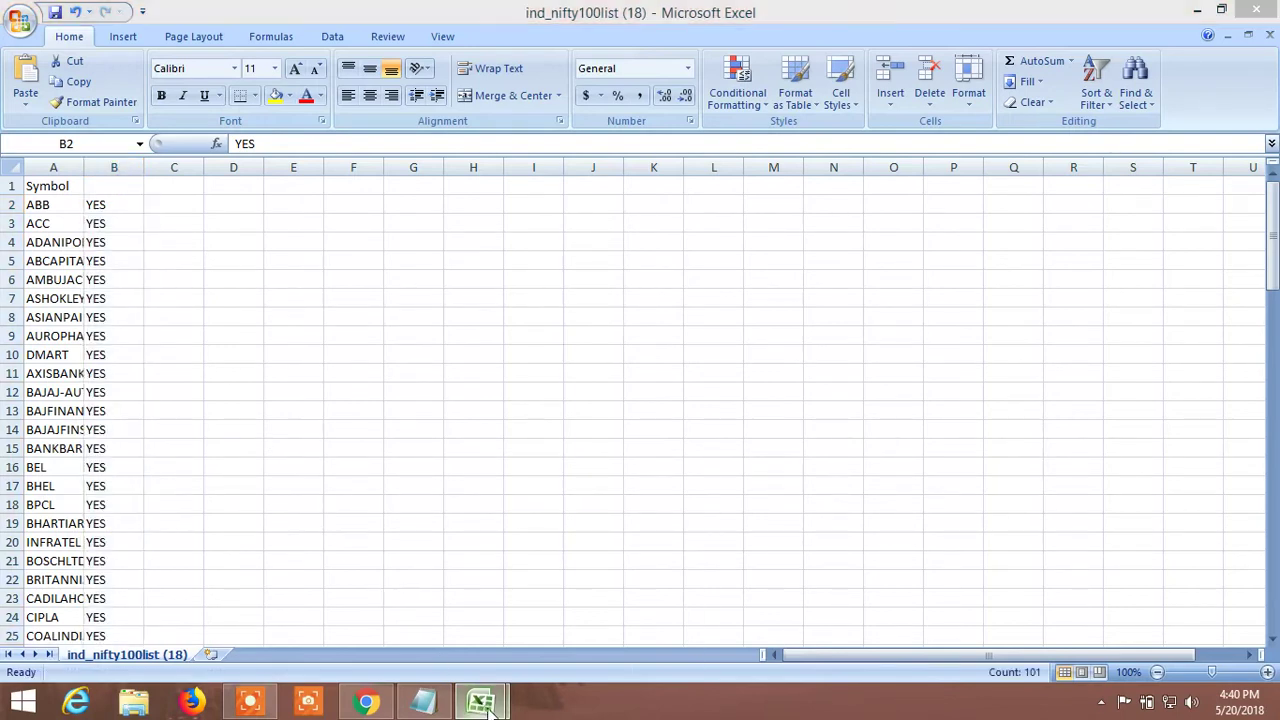
left_click(397, 622)
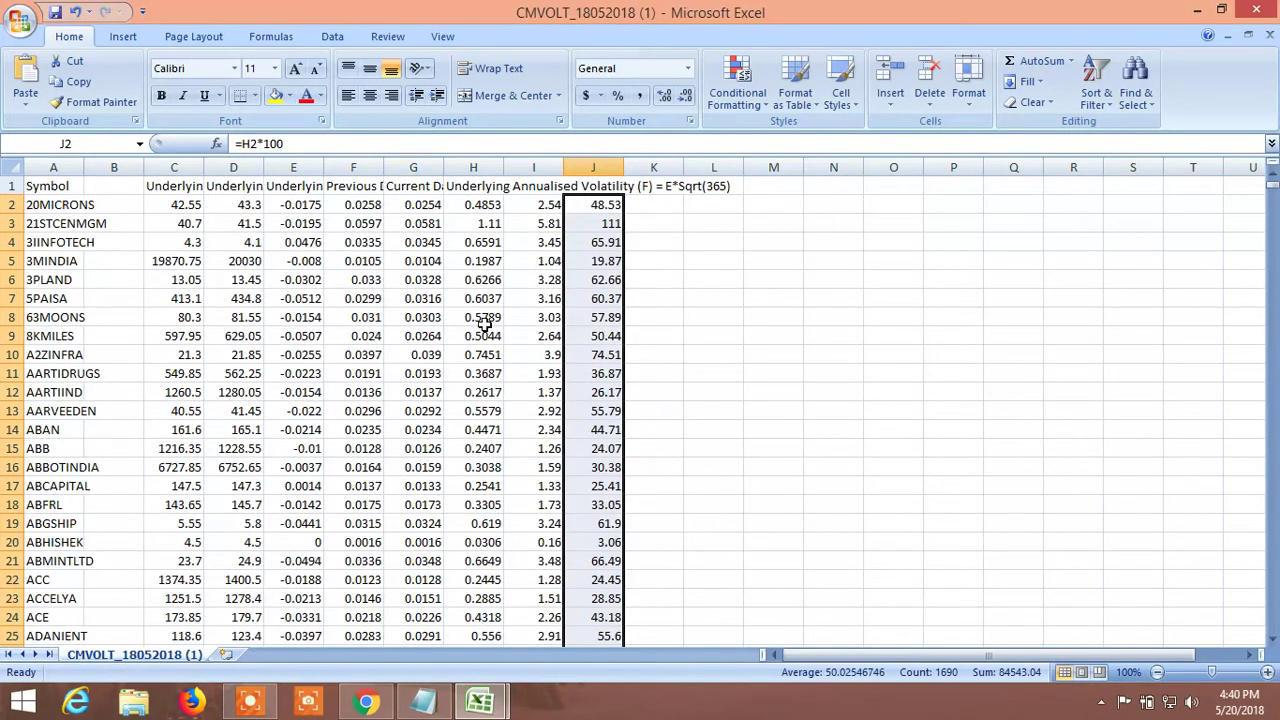
left_click(126, 206)
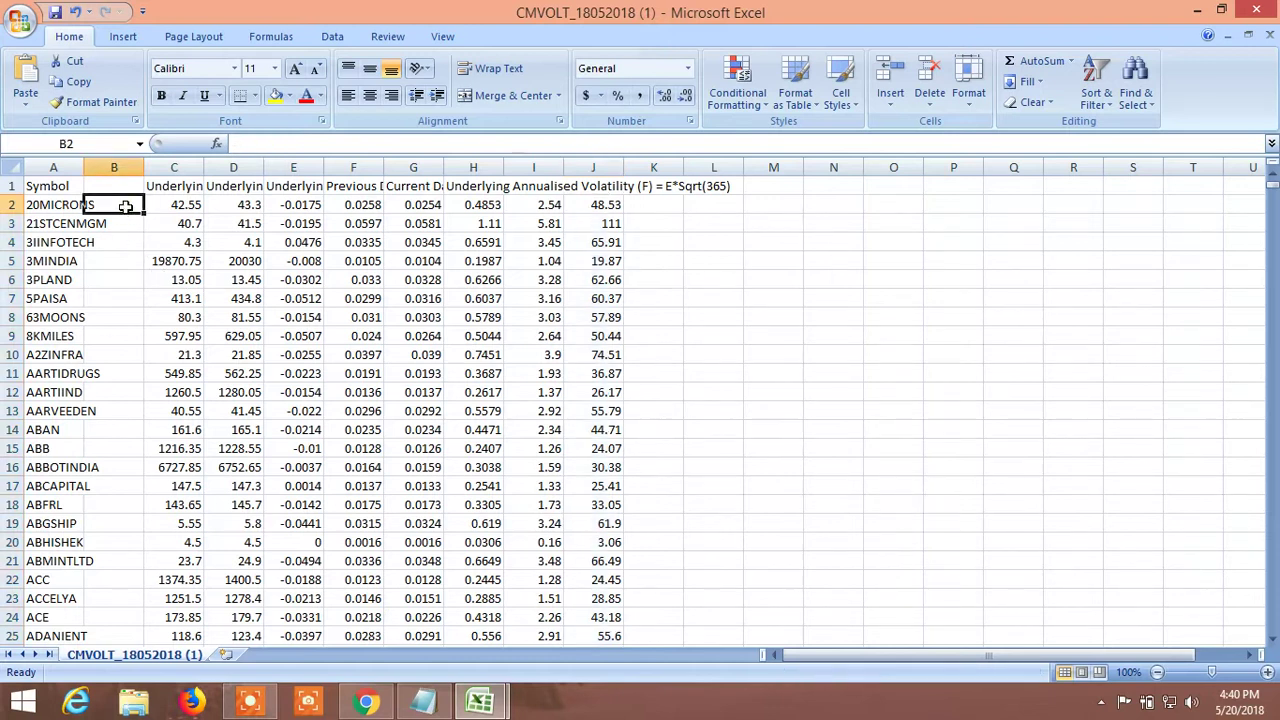
type("=VL")
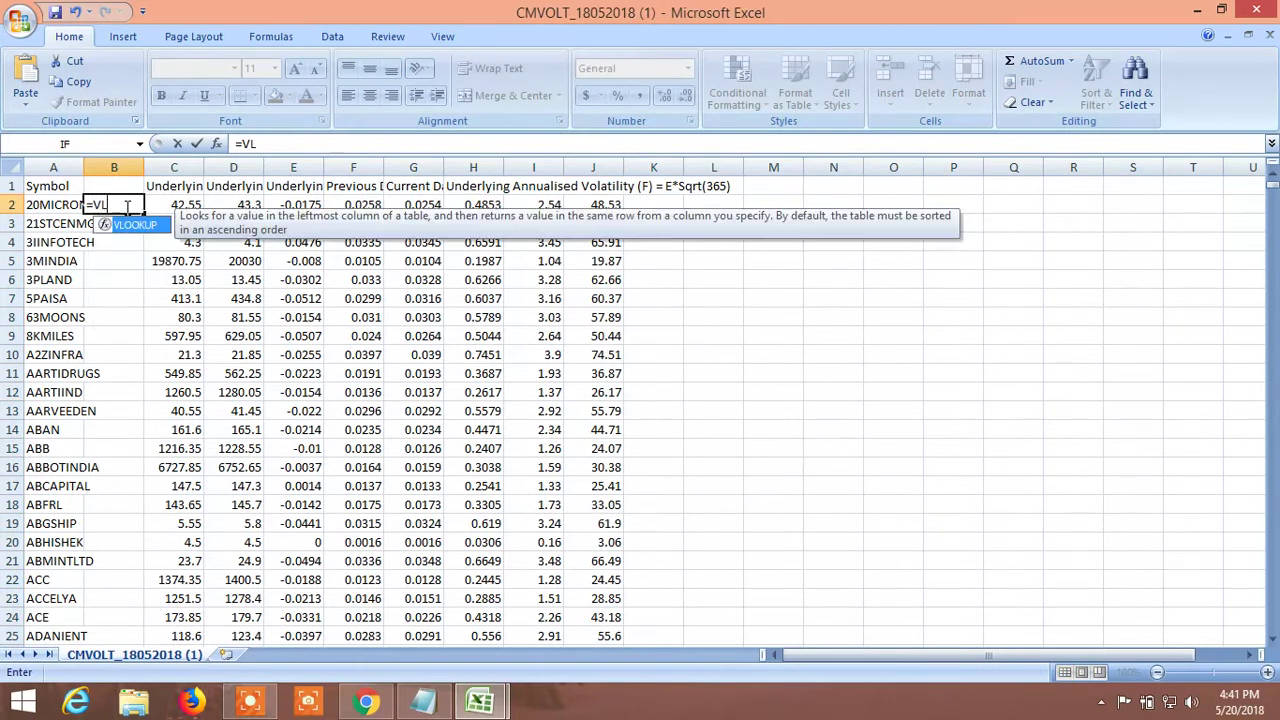
type("OOKUP(")
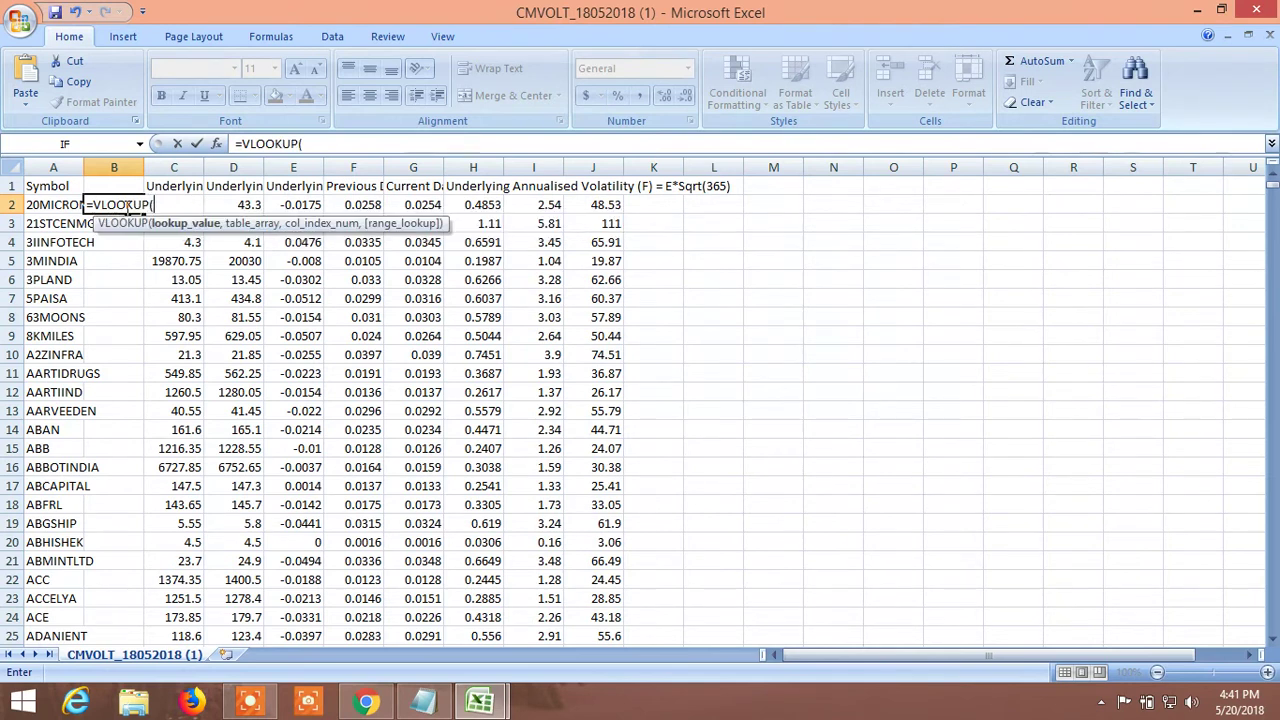
type("A2,")
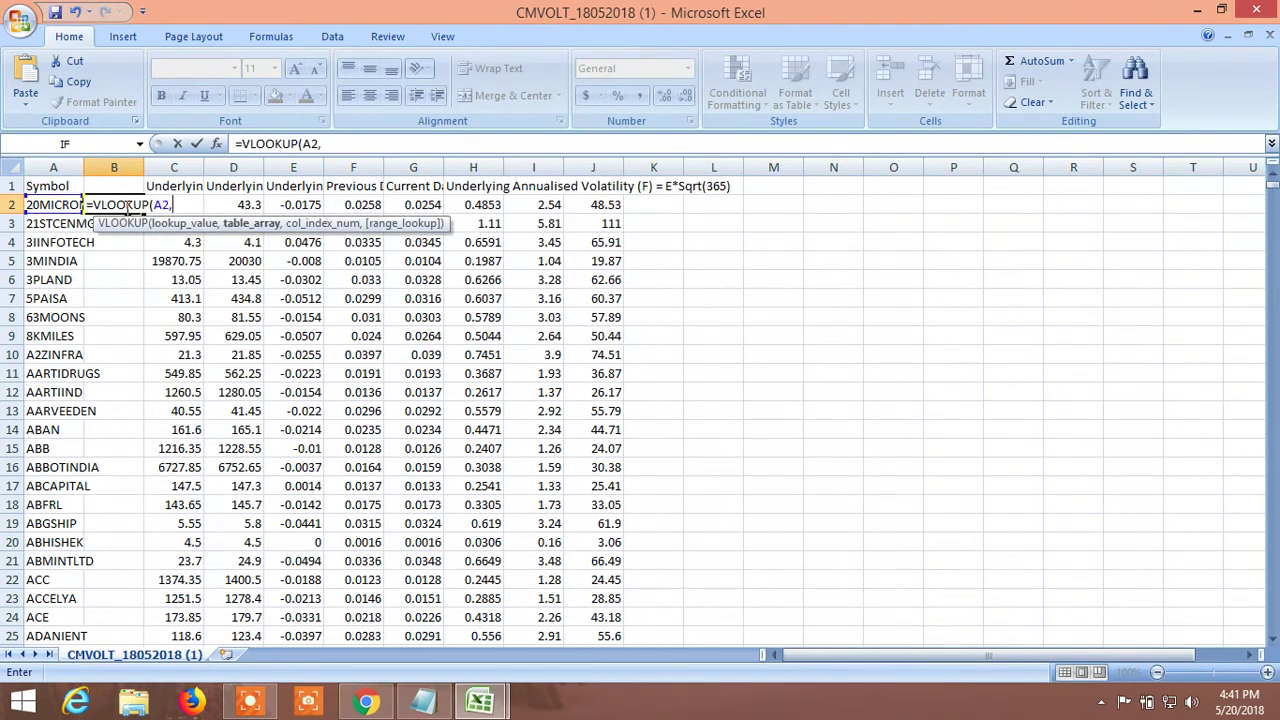
Step: Set the VLOOKUP table array to the range $A$2:$B$102 in the ind_nifty100list (18) workbook
left_click(487, 705)
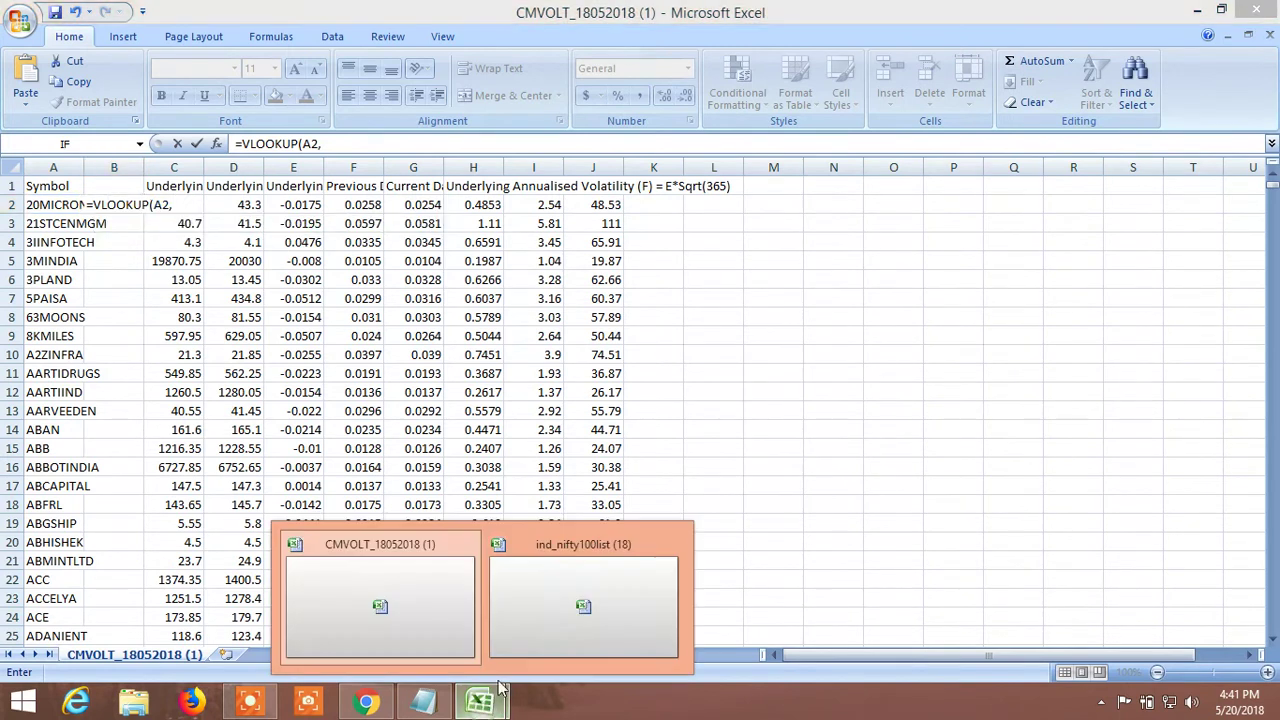
left_click(570, 624)
left_click_drag(55, 205, 118, 206)
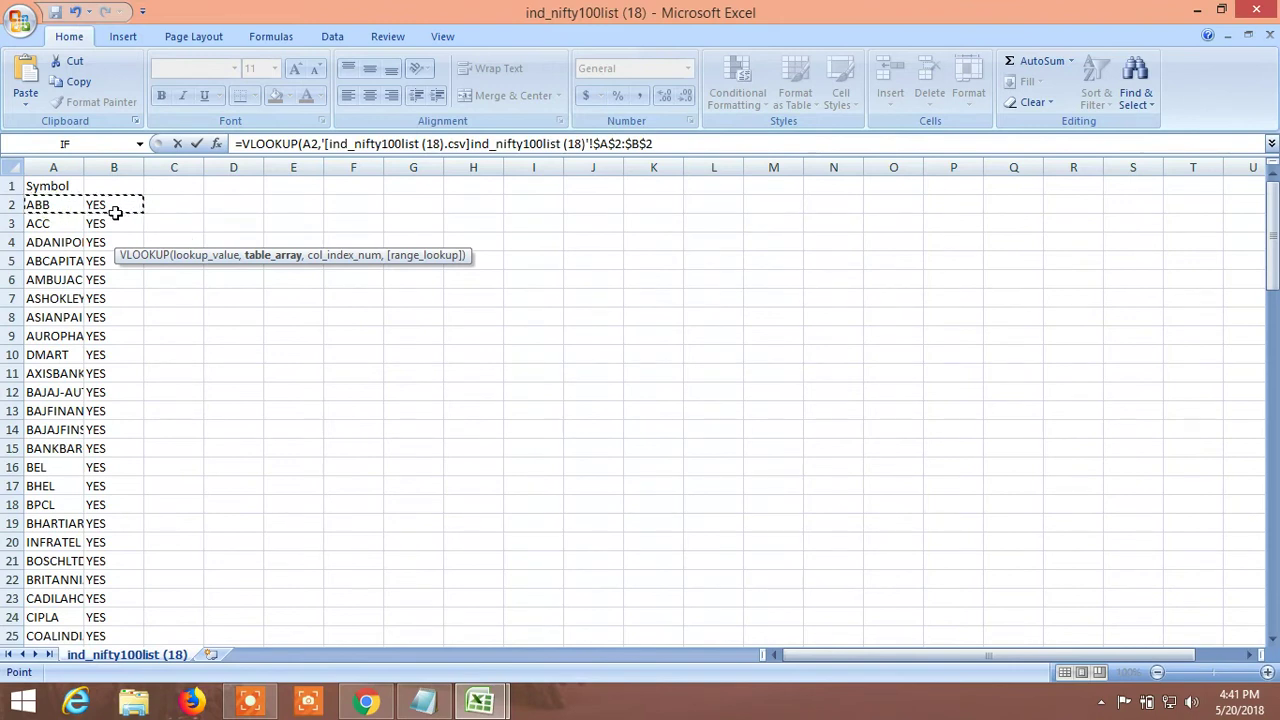
key("ctrl+shift+Down")
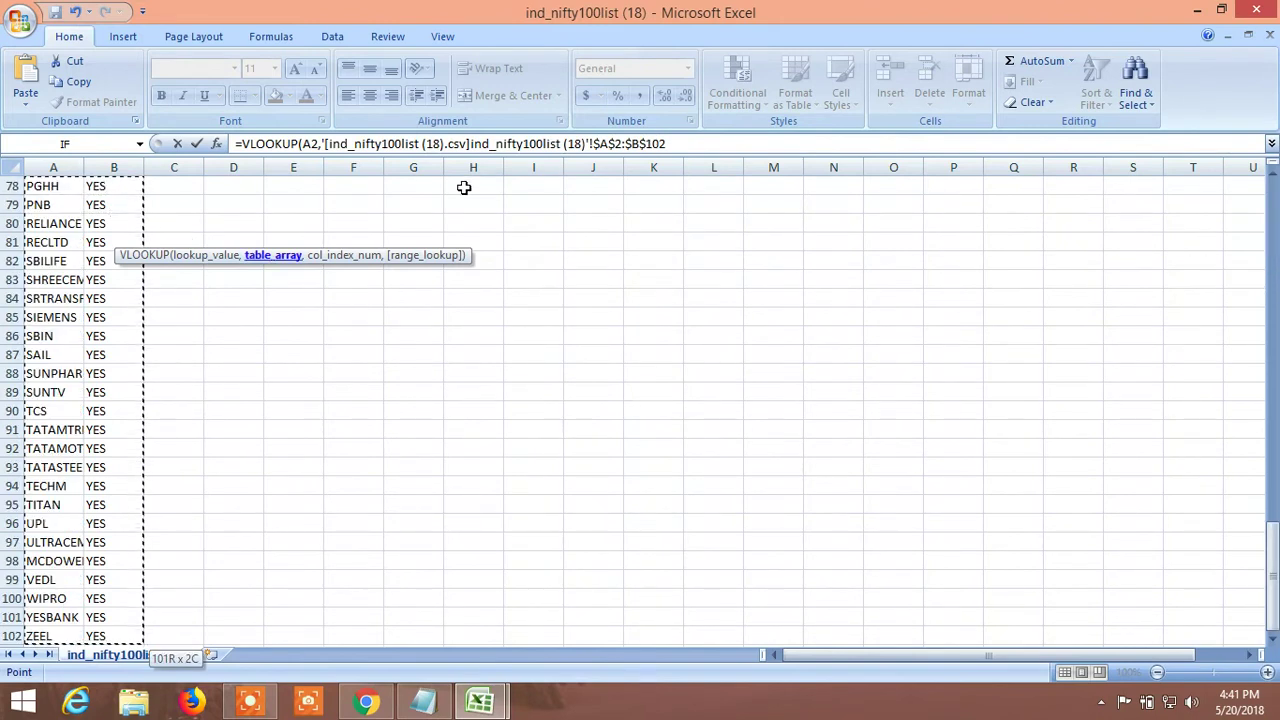
Step: Complete the VLOOKUP with column index 2 and range lookup 0, and fill it down column B of the volatility sheet
left_click(677, 143)
type(",2,")
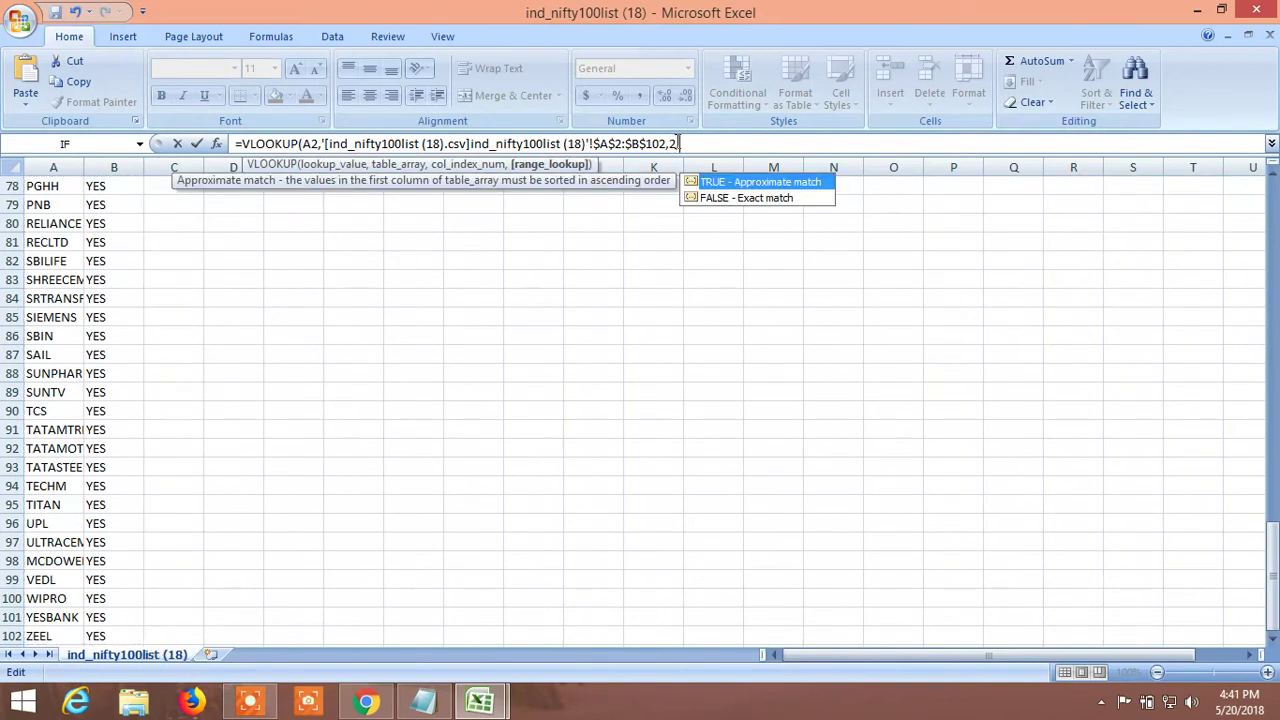
type("0)")
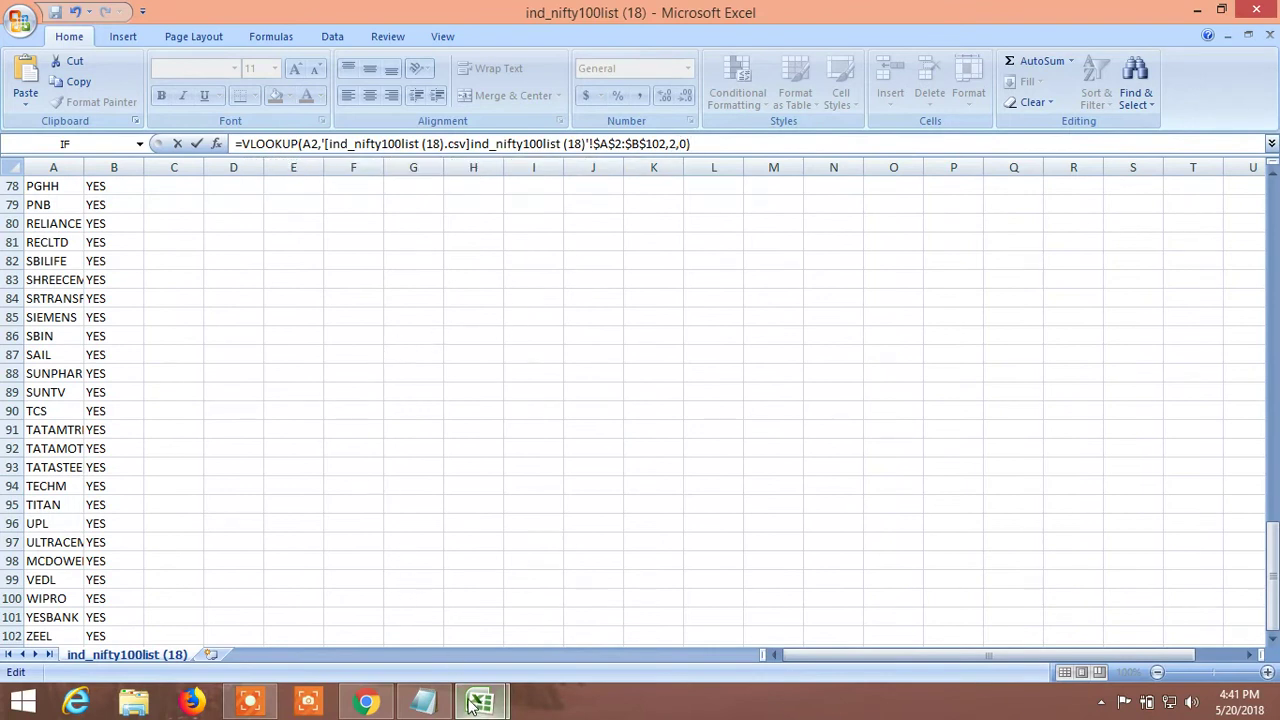
mouse_move(480, 700)
left_click(344, 618)
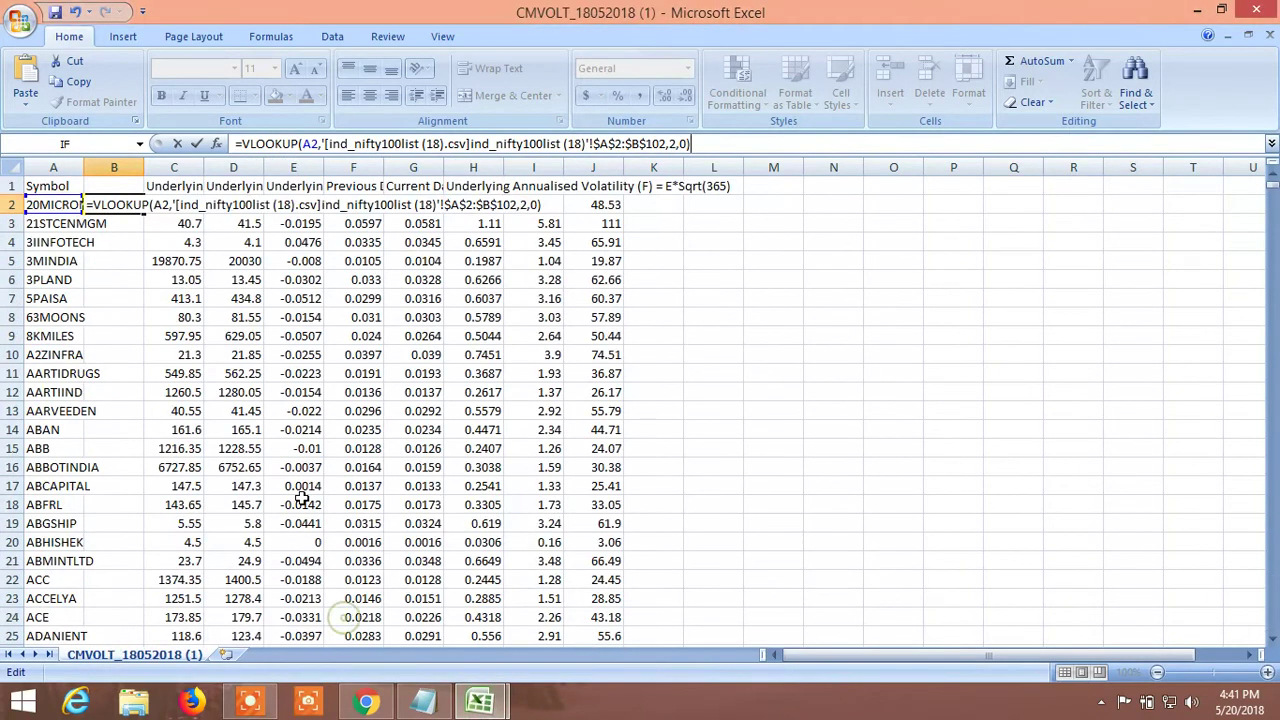
left_click(130, 230)
left_click(125, 207)
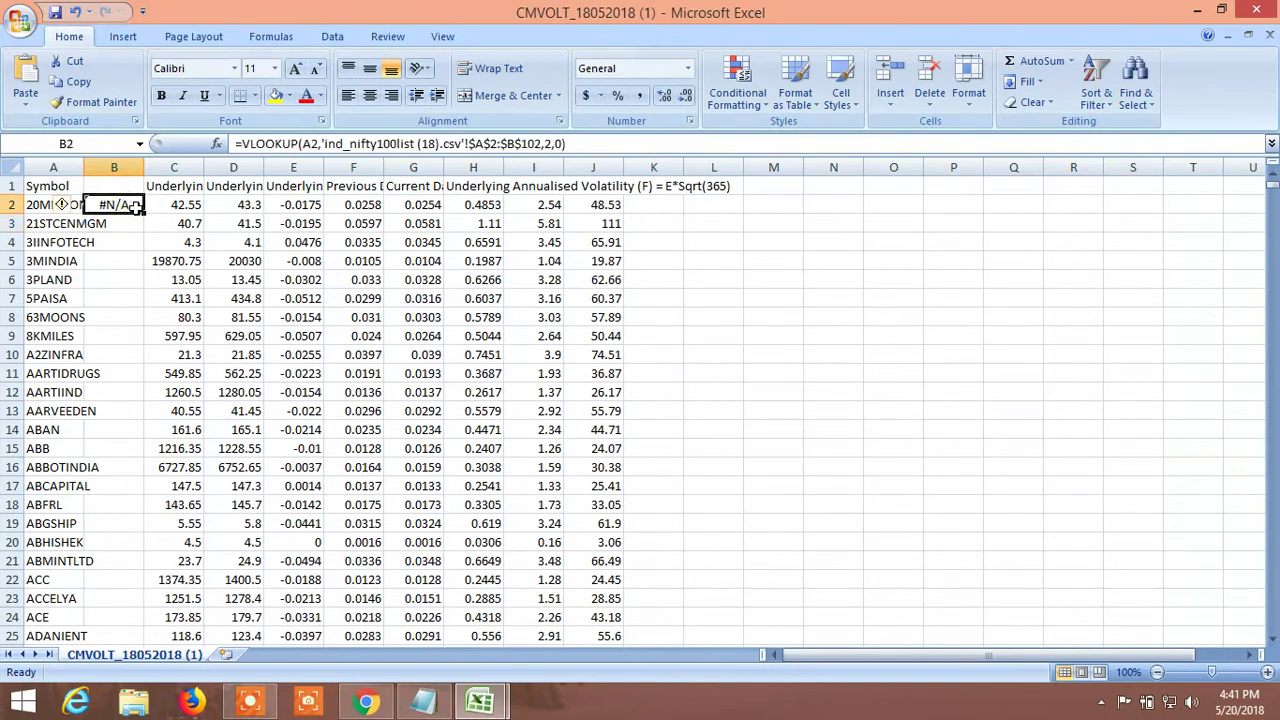
double_click(145, 212)
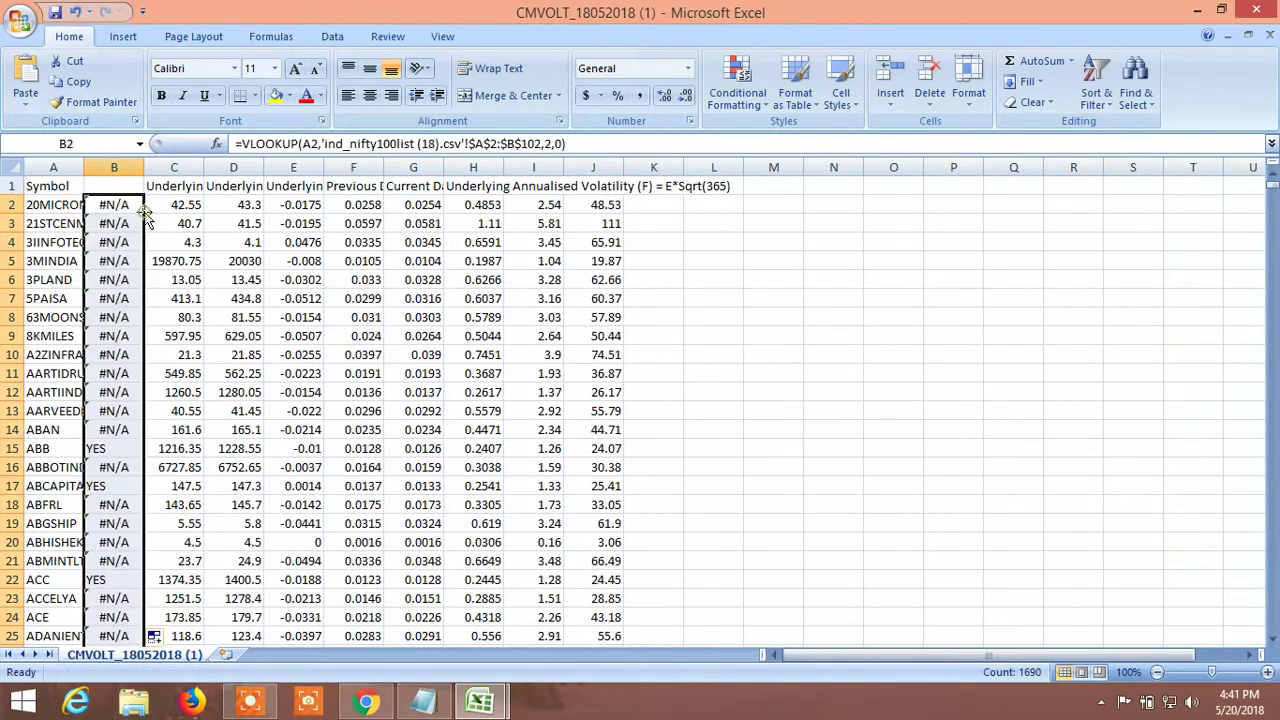
Step: Filter column B of the volatility sheet to exclude #N/A and show only the YES rows
left_click(333, 38)
left_click(497, 72)
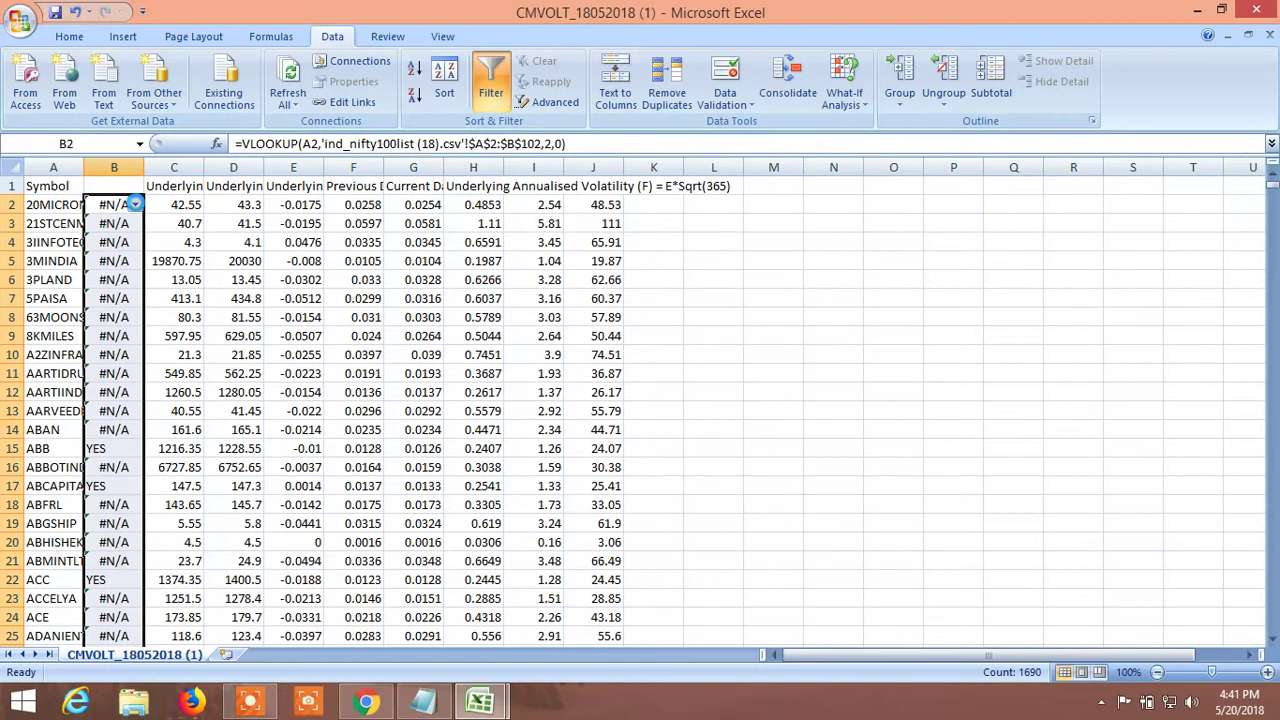
left_click(135, 204)
left_click(56, 384)
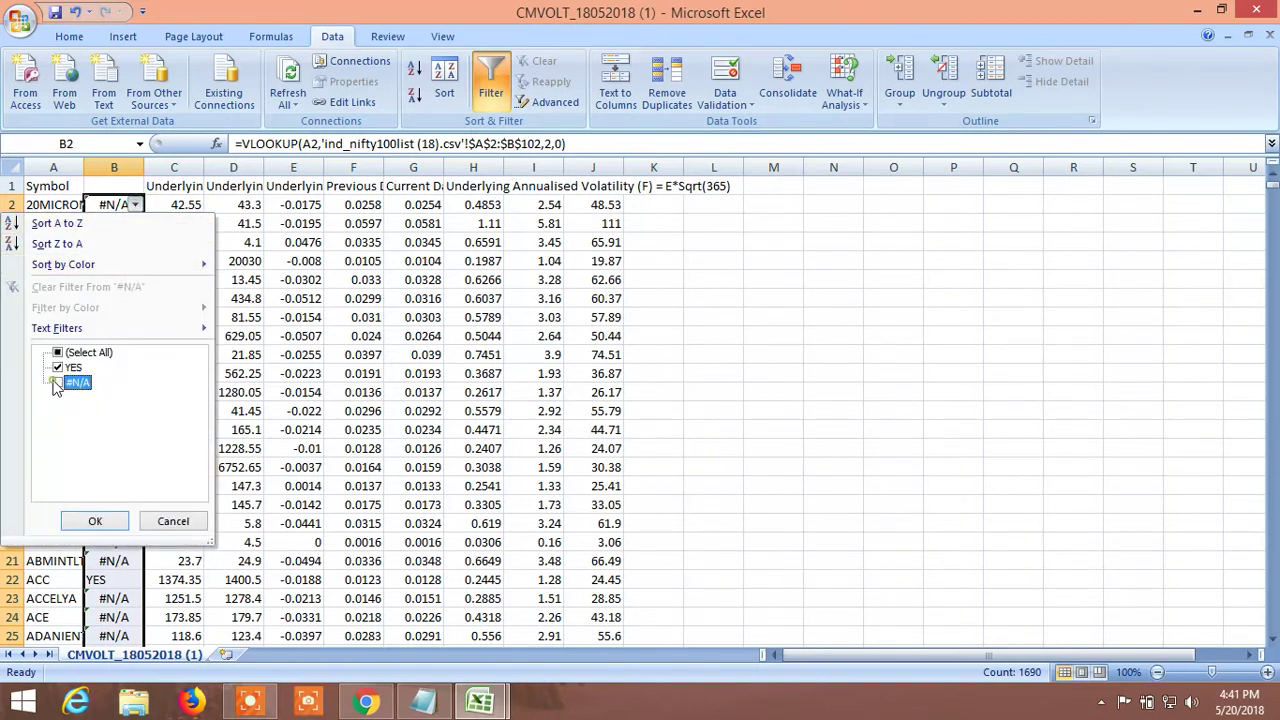
left_click(95, 521)
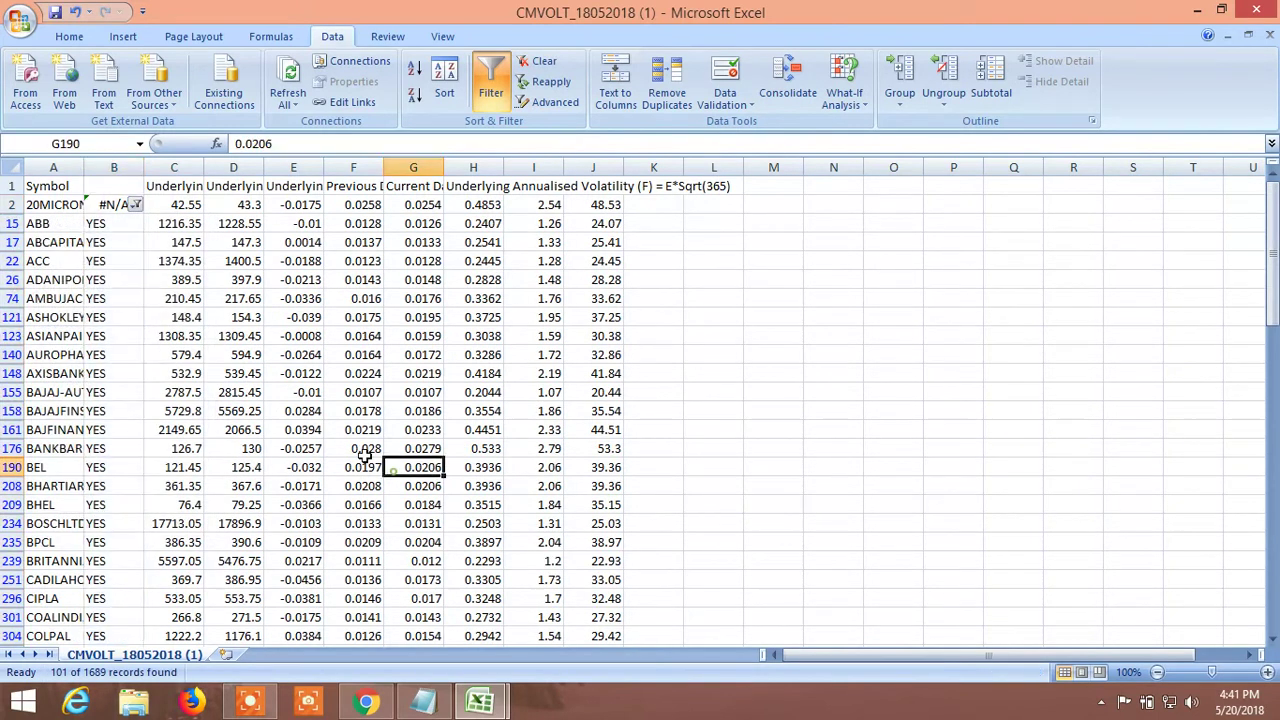
Step: Copy the filtered rows from ABB to ZEEL, columns A to I, and paste them into a new worksheet
left_click_drag(50, 205, 585, 261)
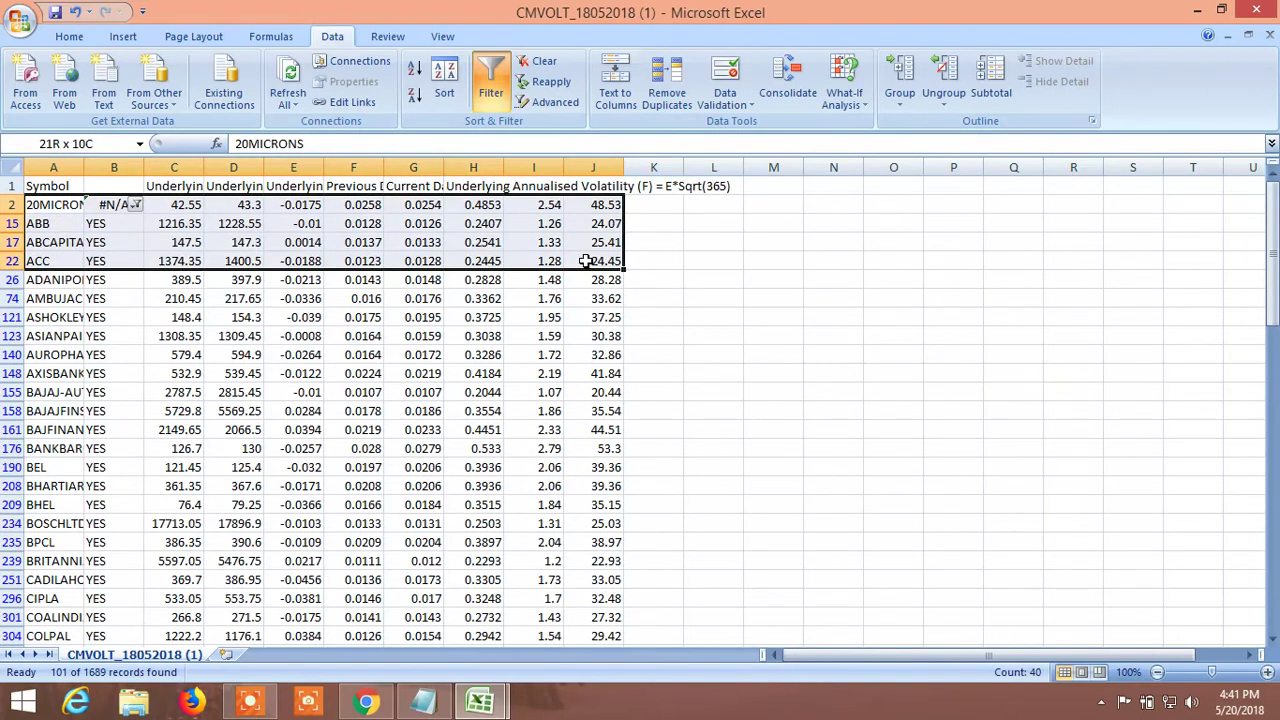
left_click(678, 322)
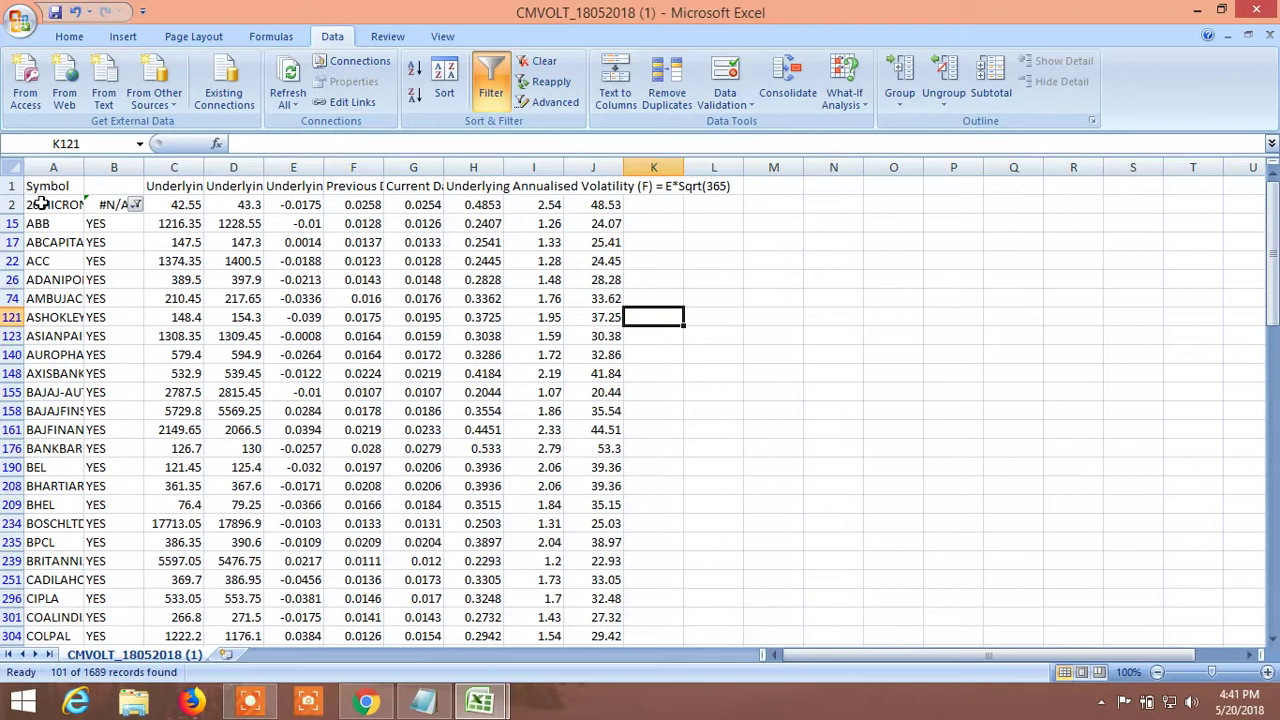
left_click_drag(50, 225, 566, 673)
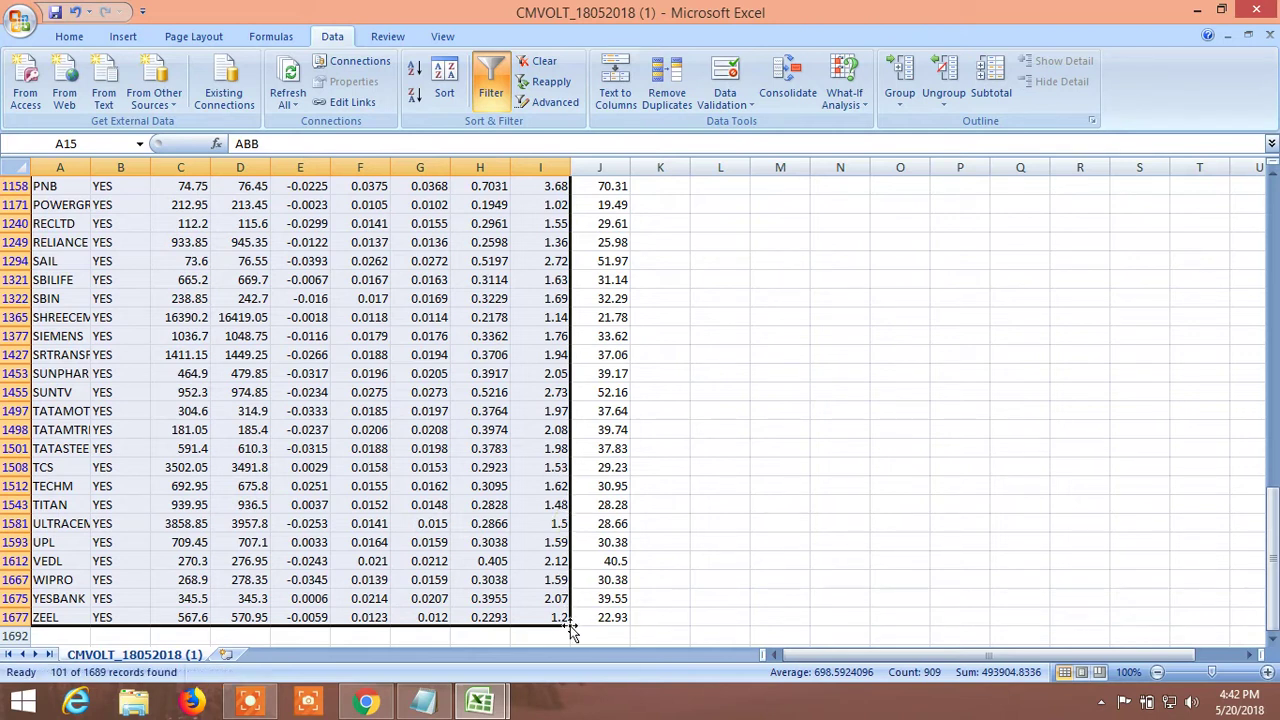
key("ctrl+c")
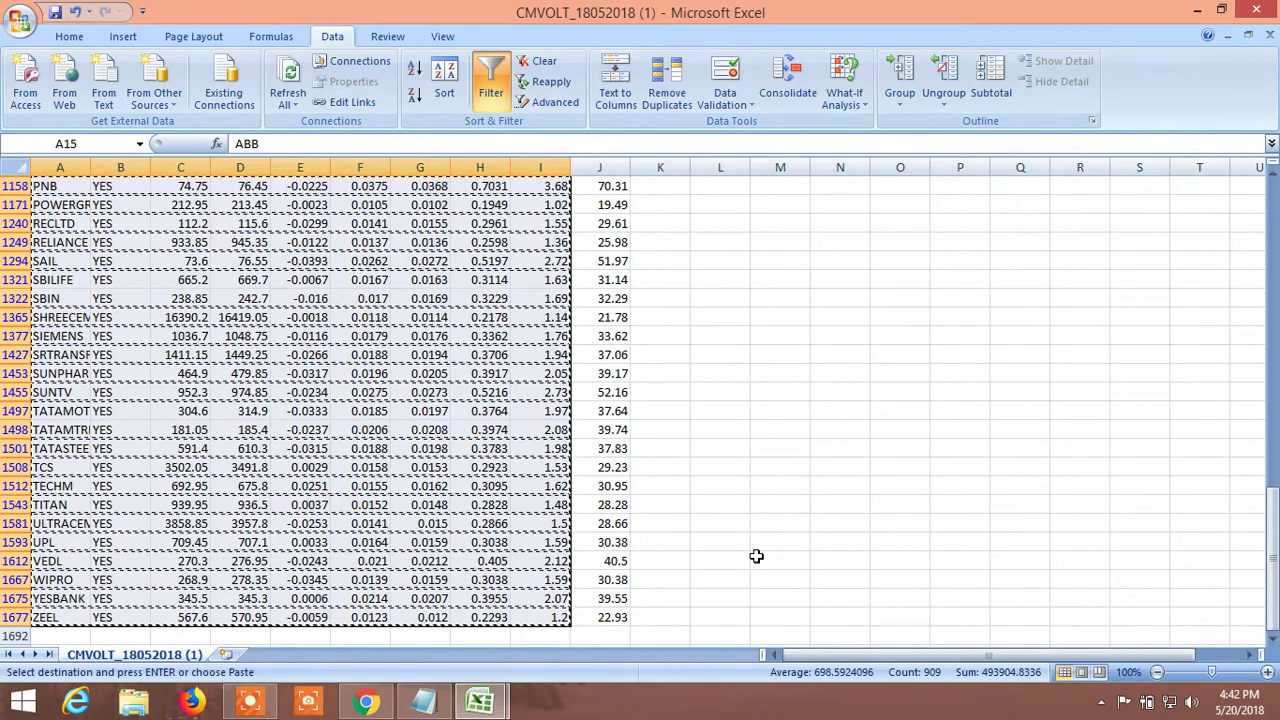
left_click(226, 656)
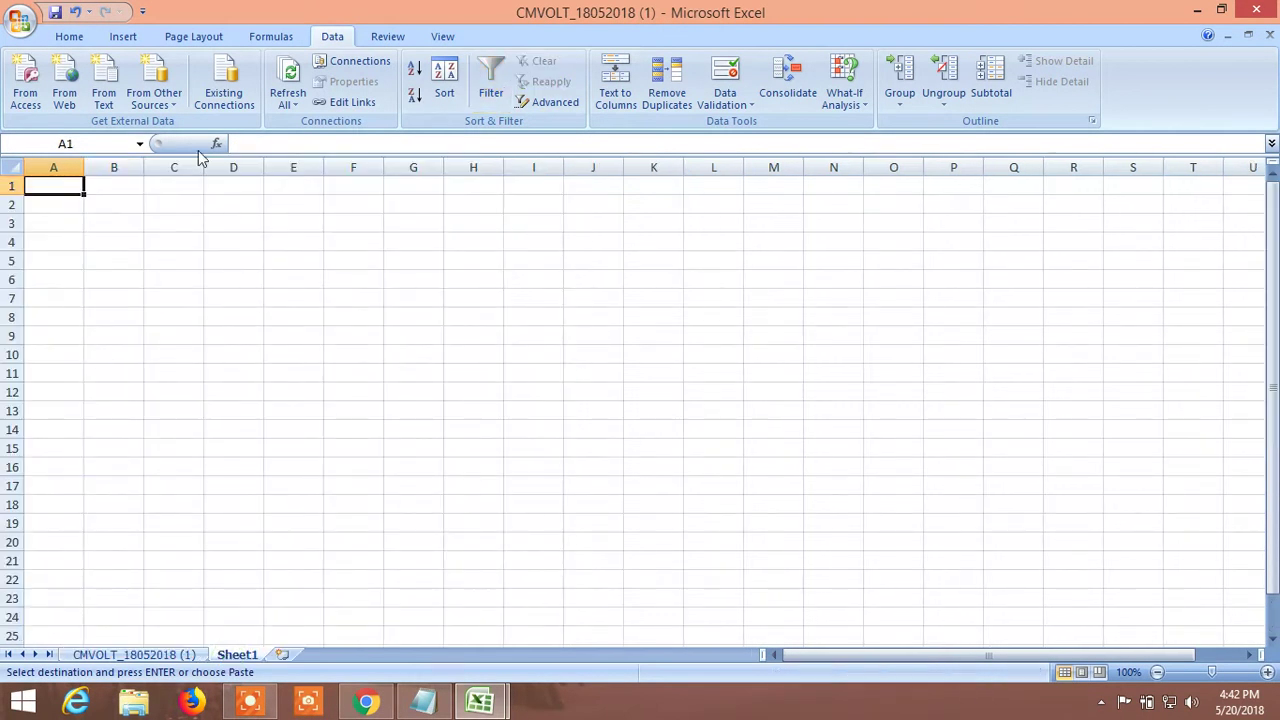
key("ctrl+v")
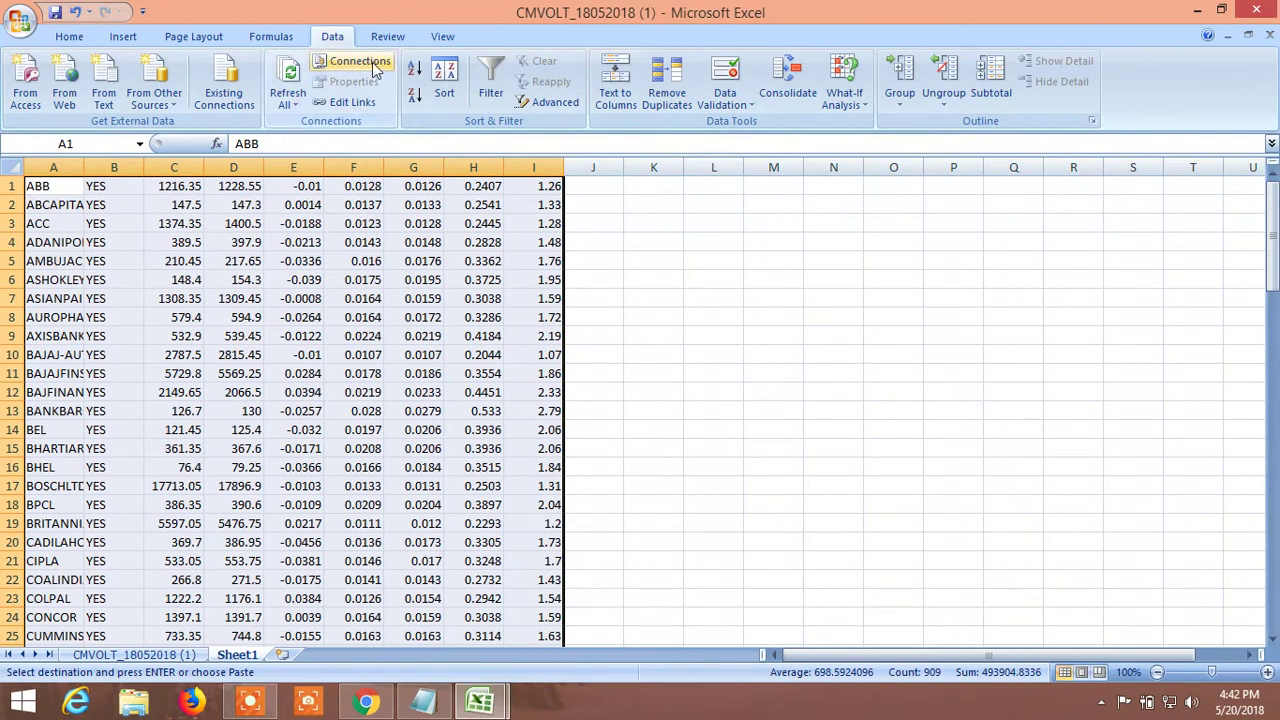
Step: Sort the copied stock rows in the new worksheet by the values in column I, from largest to smallest
left_click(444, 80)
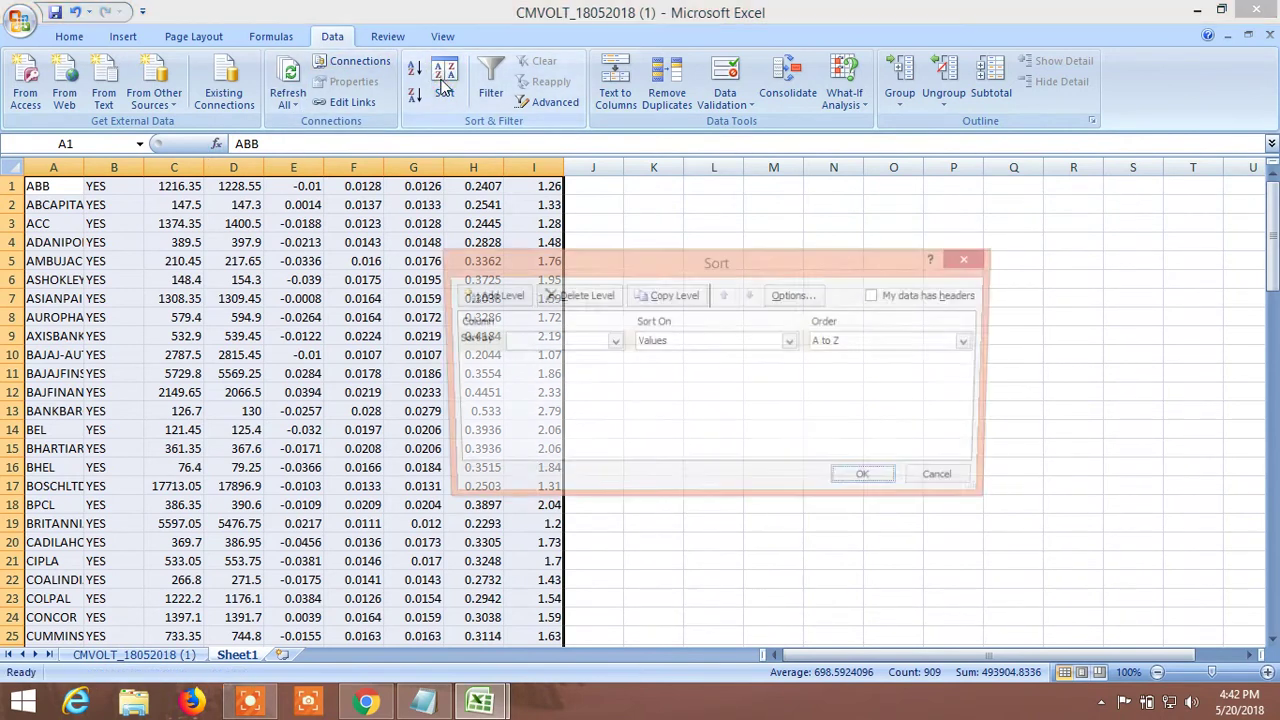
left_click(610, 342)
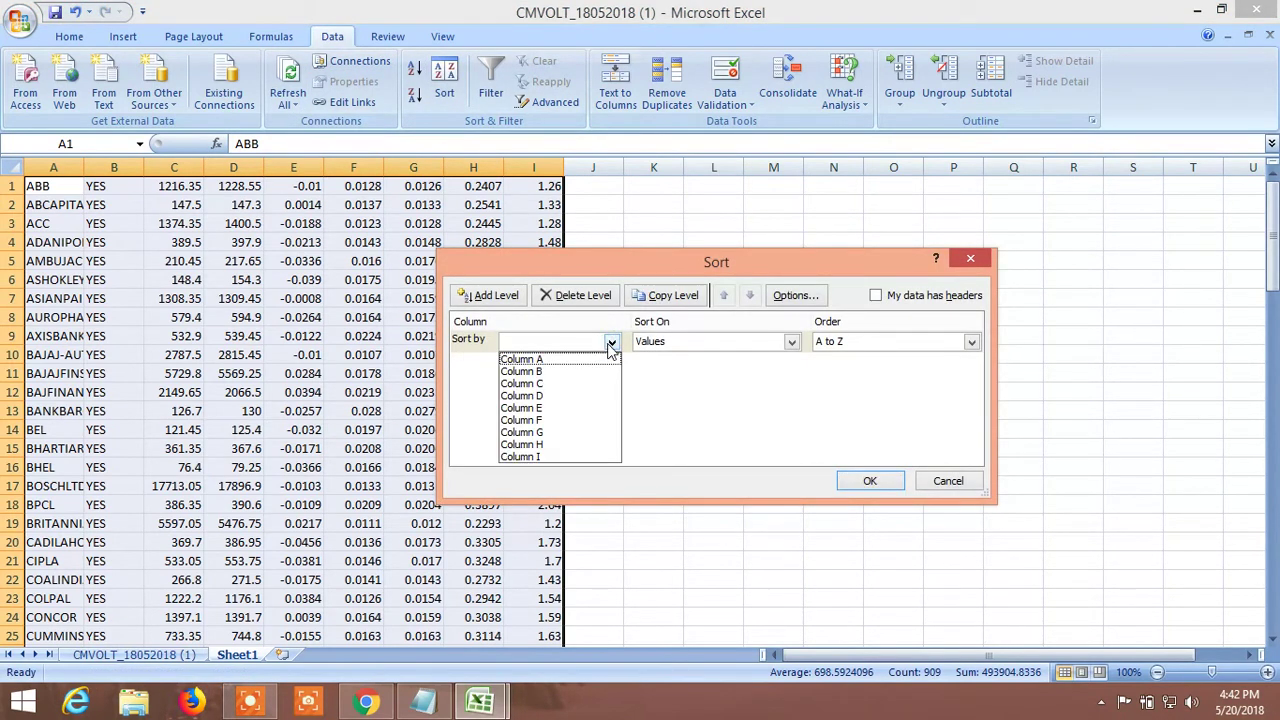
left_click(540, 456)
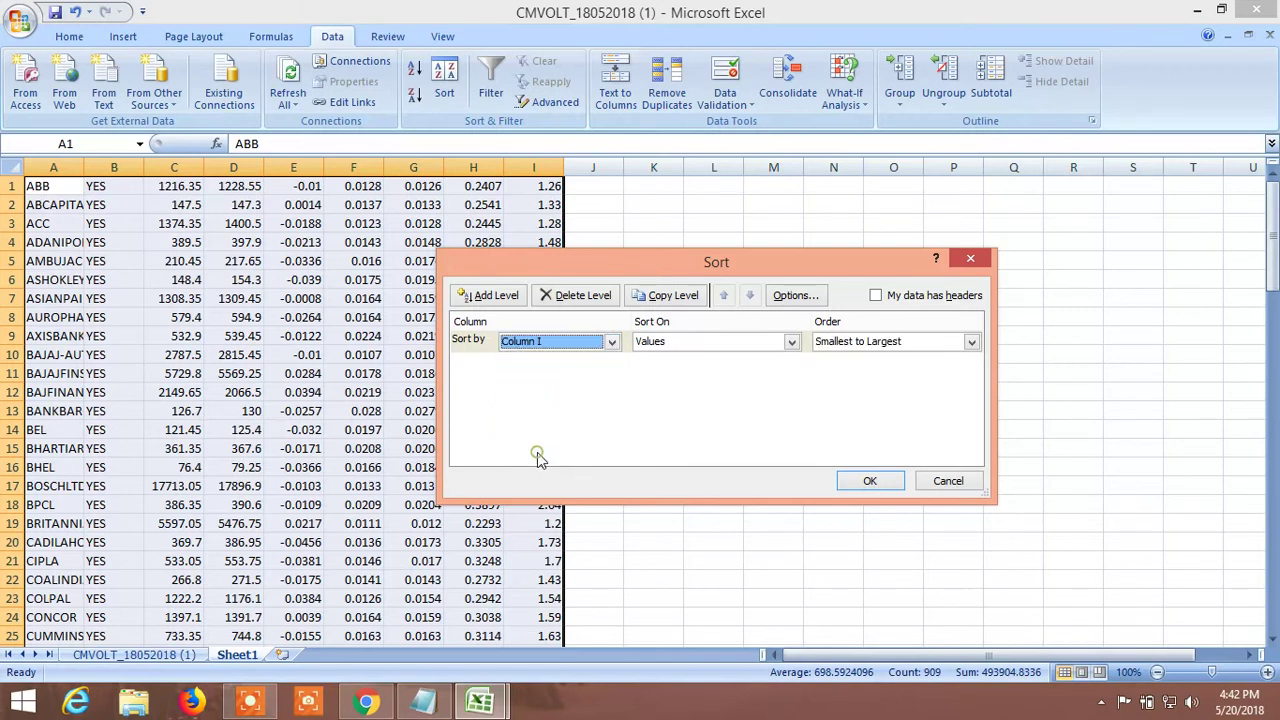
left_click(970, 343)
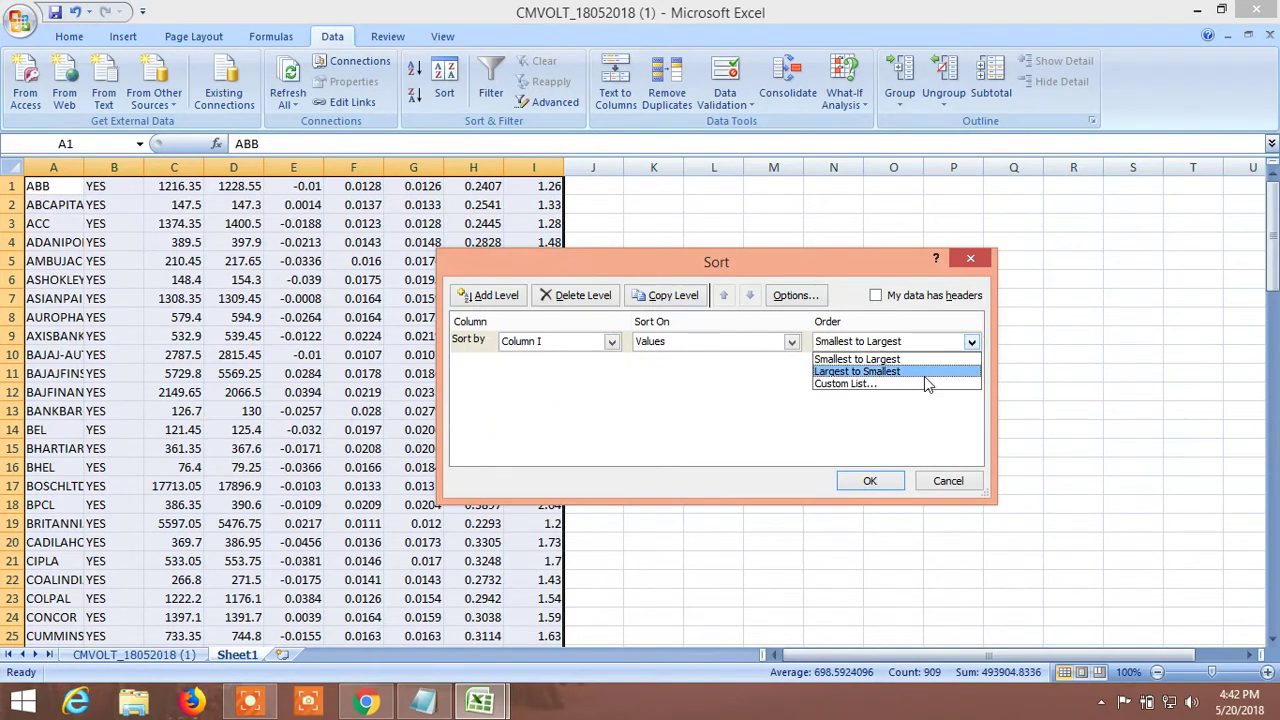
left_click(906, 372)
left_click(884, 479)
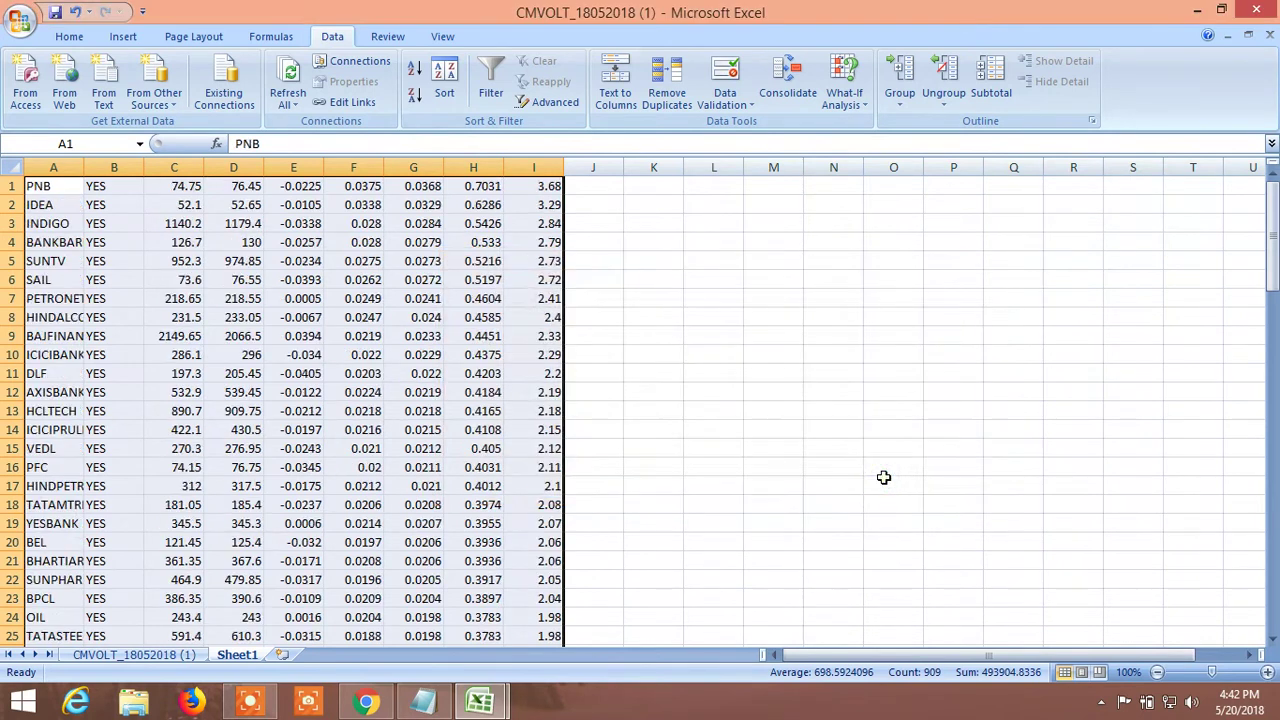
Step: Examine the volatility values in column I from the first row down to identify the most volatile stocks
left_click(621, 419)
left_click_drag(1273, 190, 1273, 190)
left_click(550, 188)
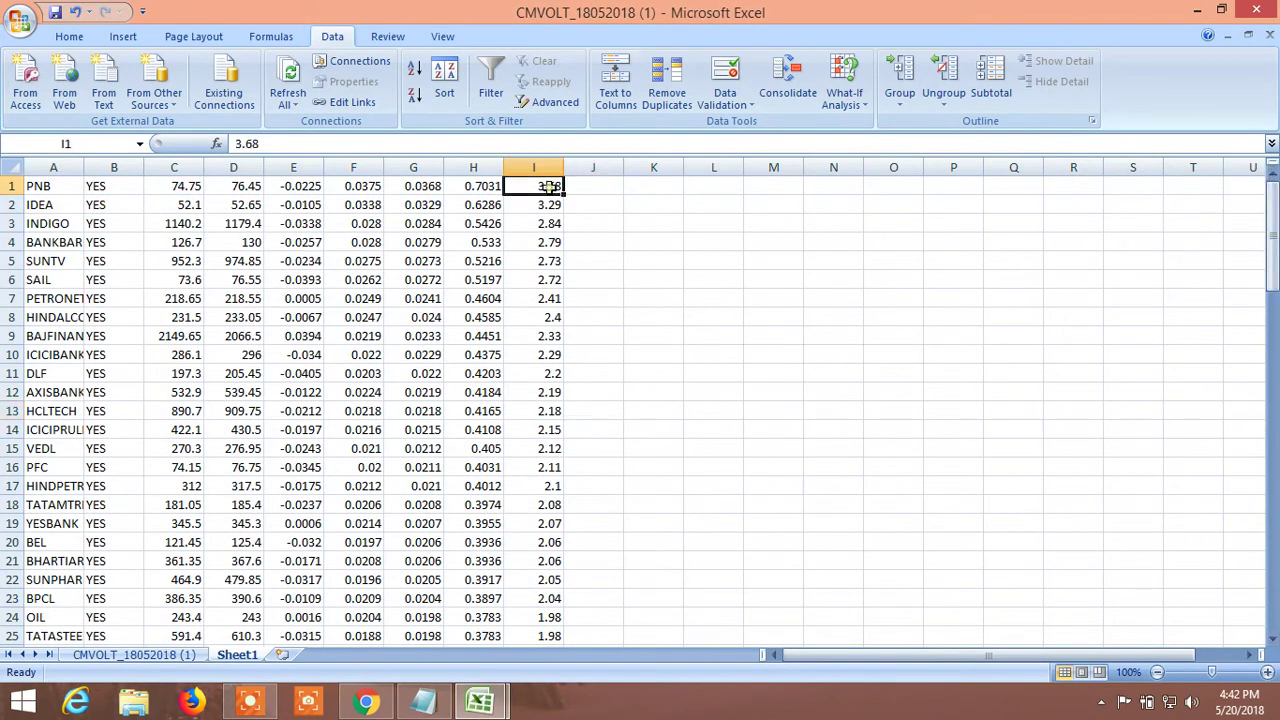
scroll(558, 458, "down", 2)
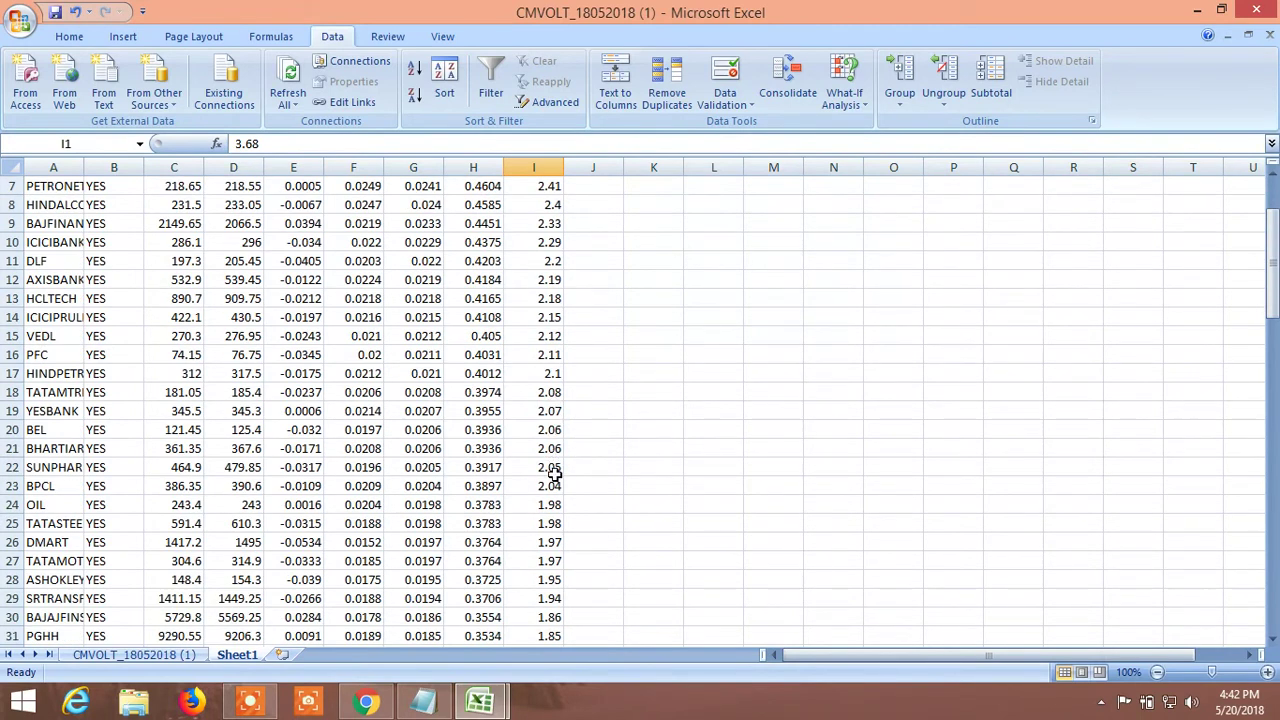
left_click(553, 486)
left_click(578, 372)
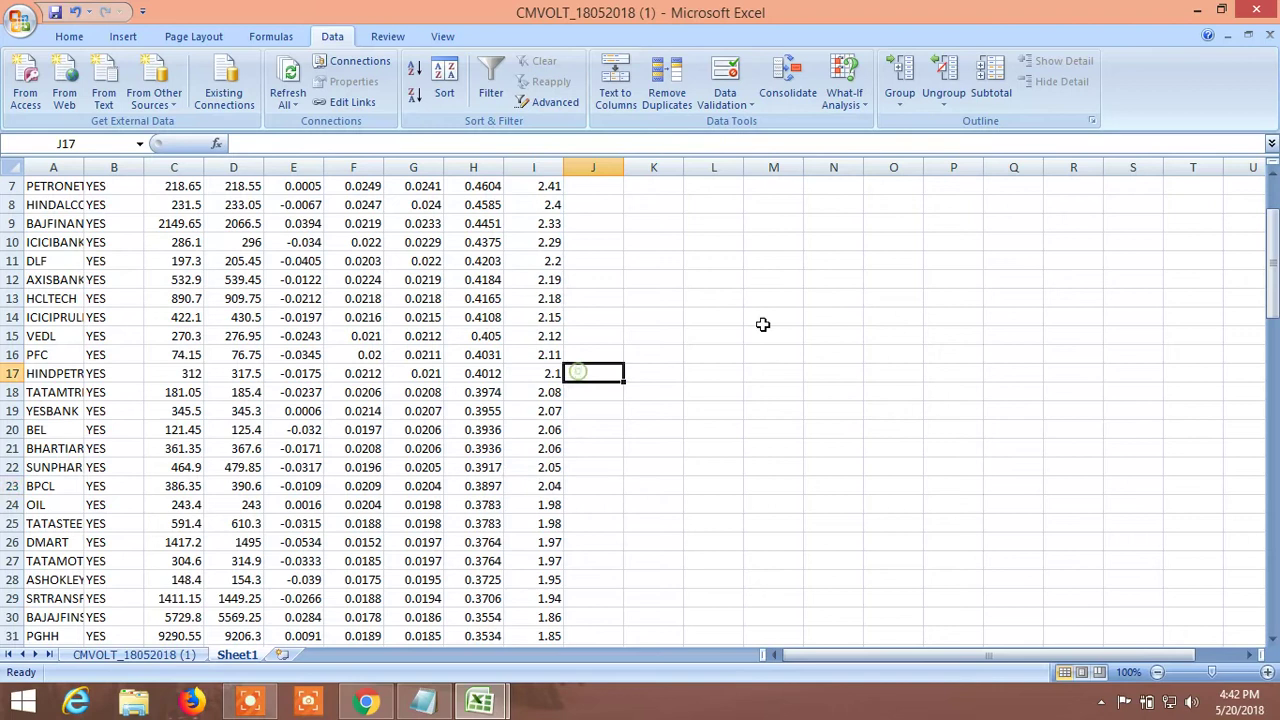
Step: Close the CMVOLT_18052018 (1) and ind_nifty100list (18) workbooks without saving the changes
left_click(1256, 10)
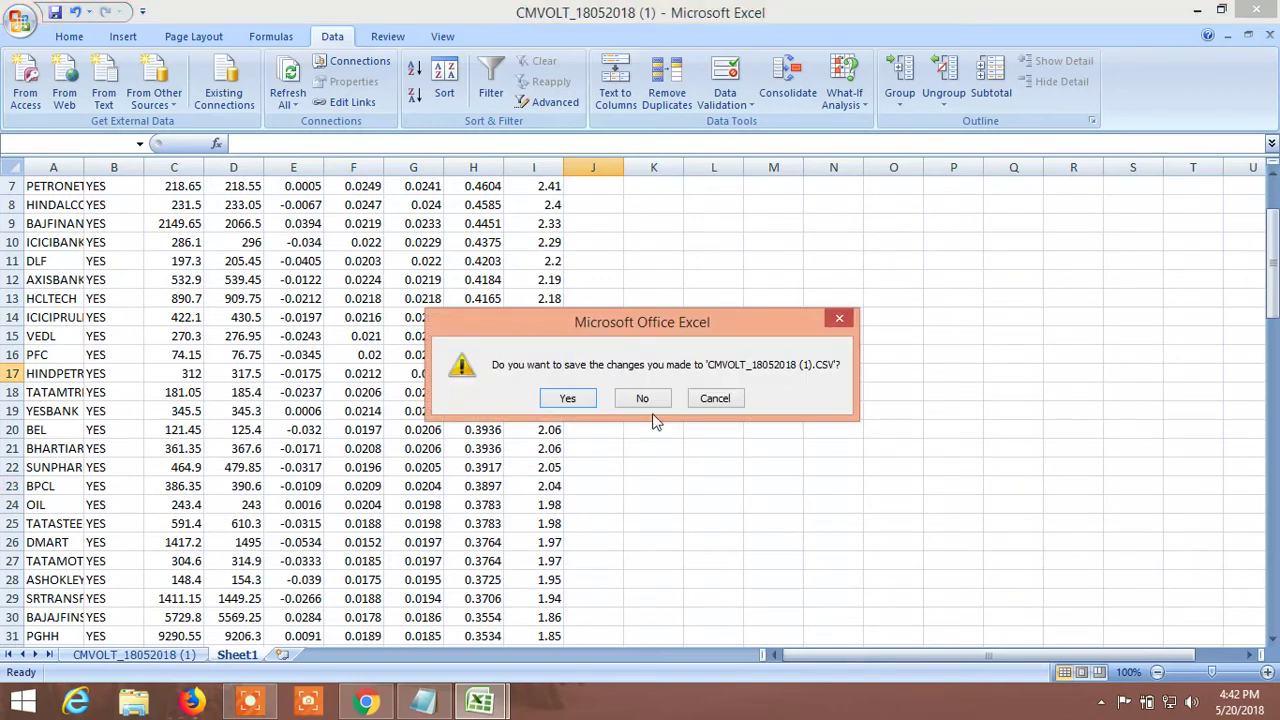
left_click(645, 398)
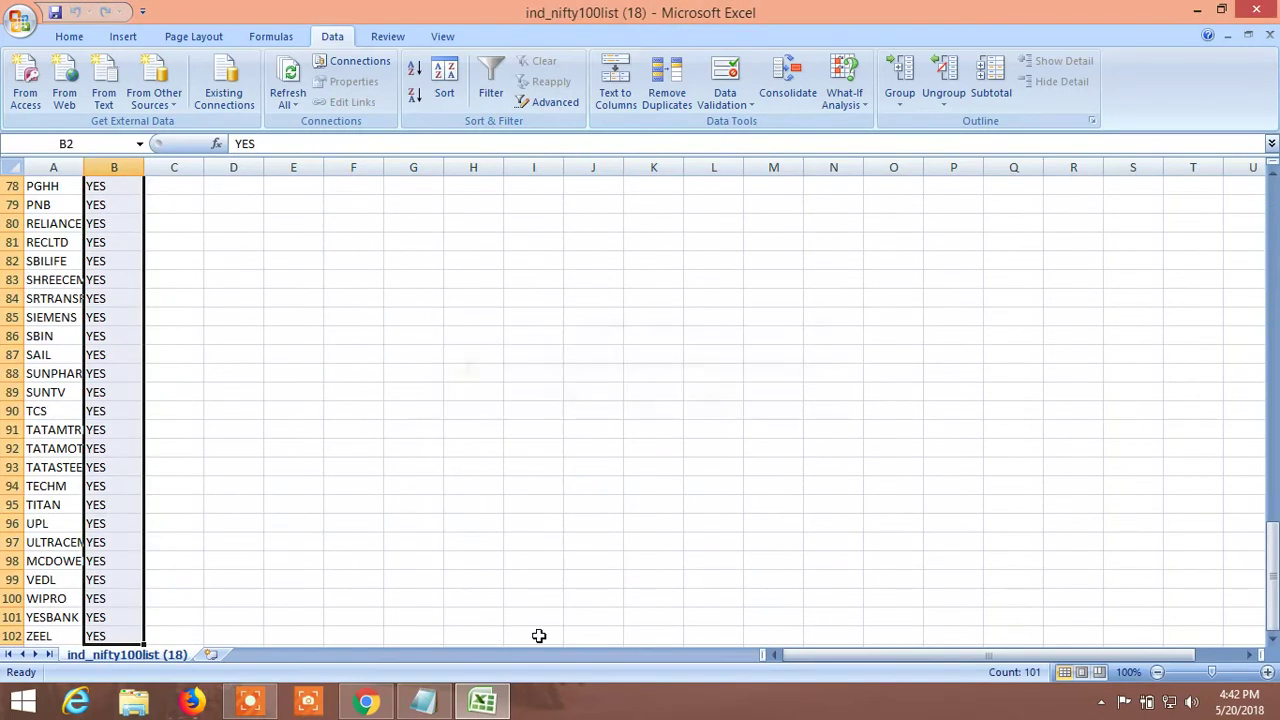
left_click(1256, 10)
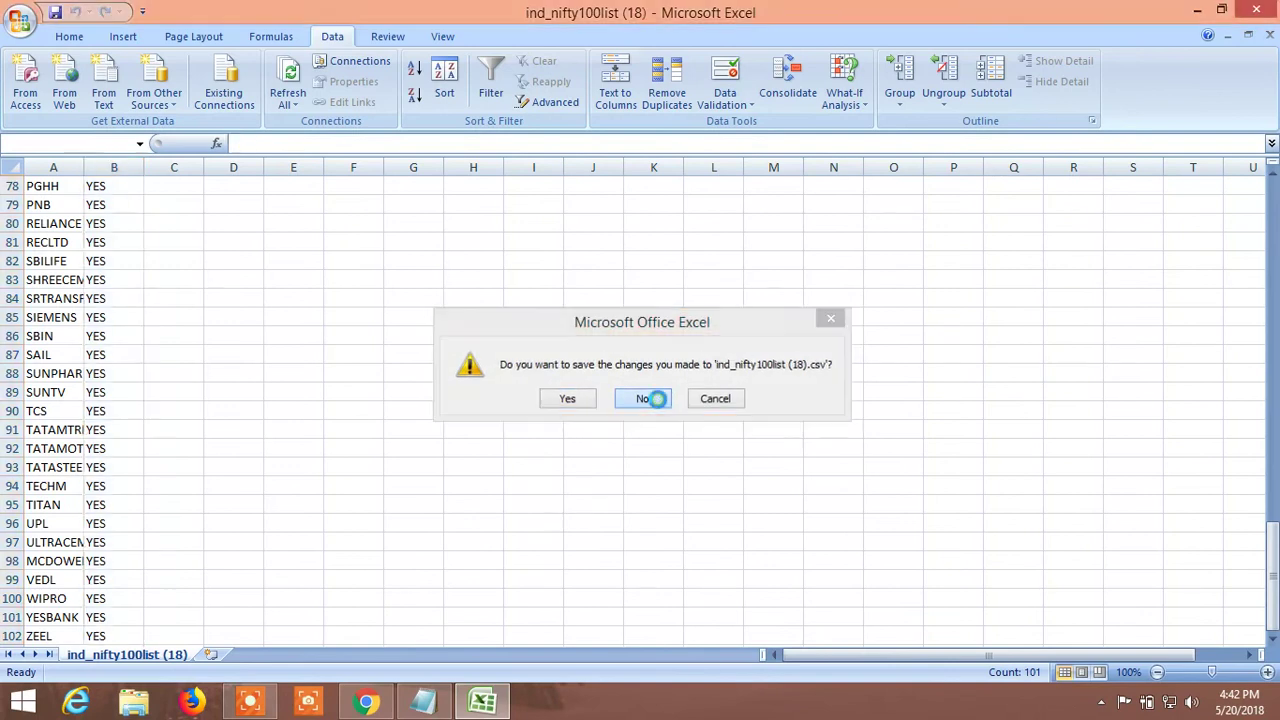
left_click(645, 398)
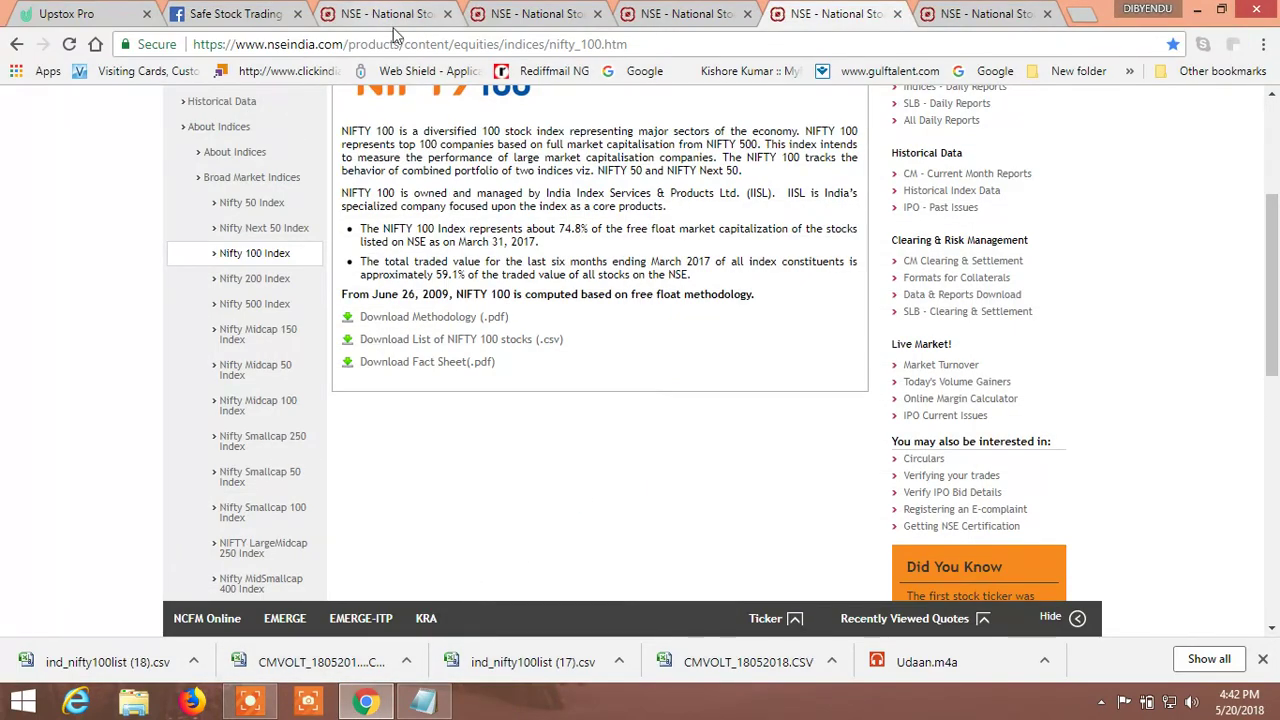